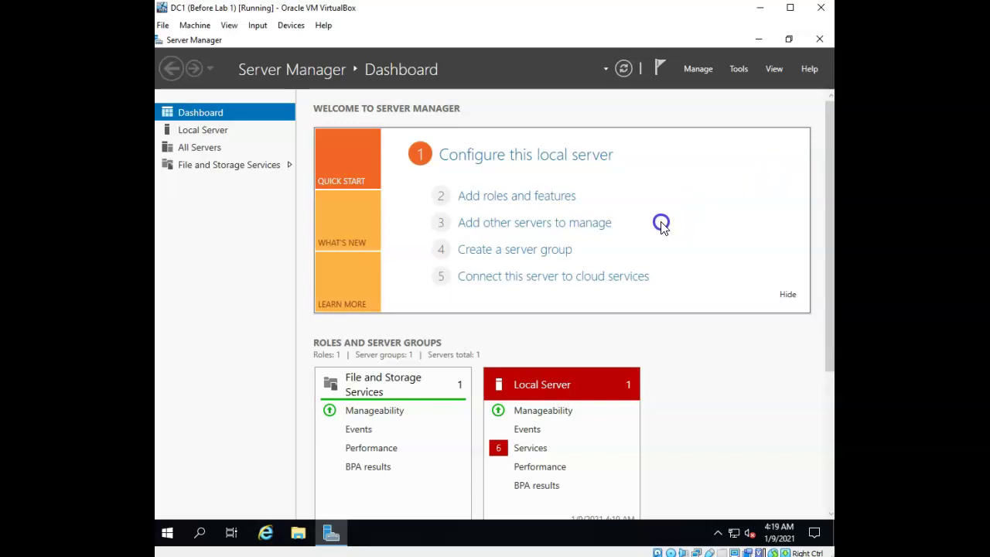
Step: Start a role-based installation on server DC1 and select the Web Server (IIS) role with its required management tools
left_click(557, 197)
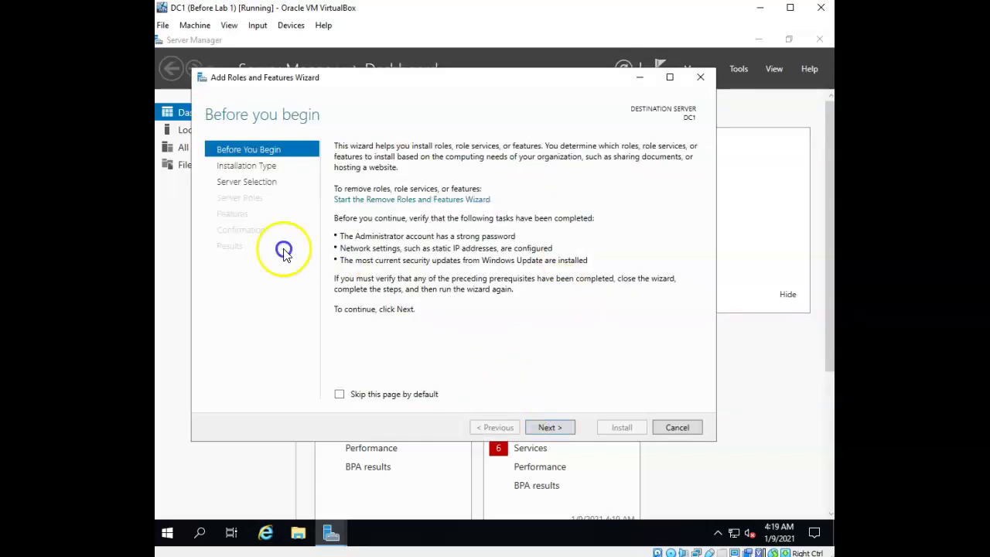
left_click(546, 426)
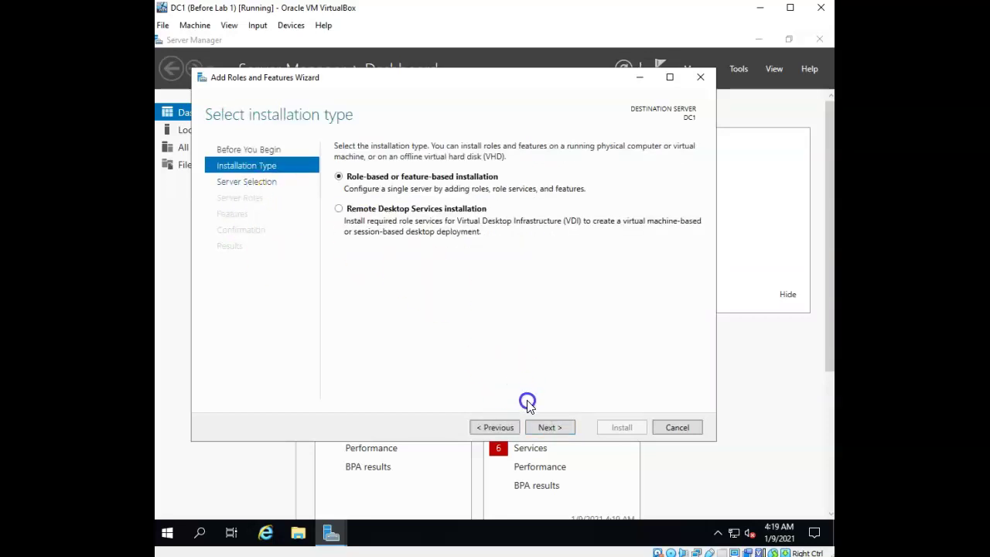
left_click(547, 427)
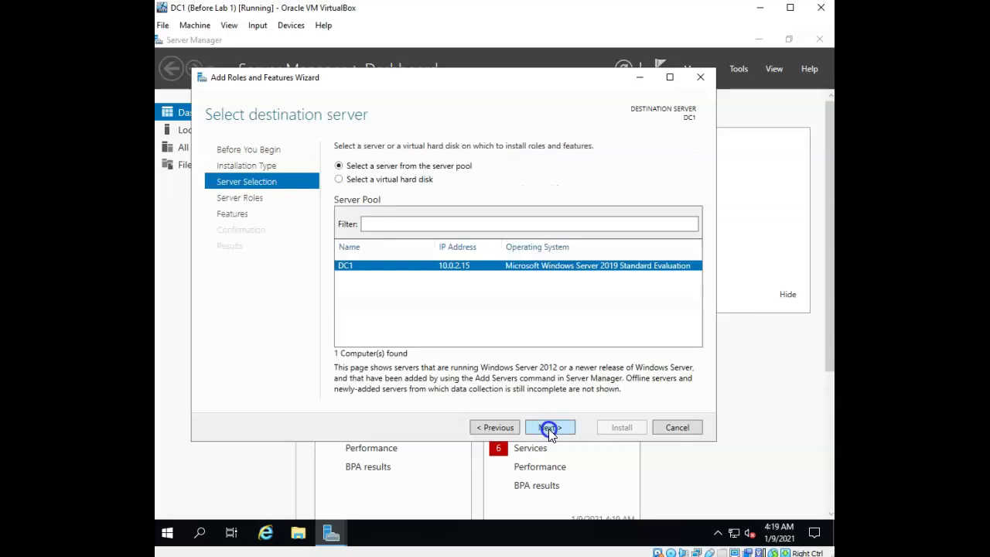
left_click(548, 429)
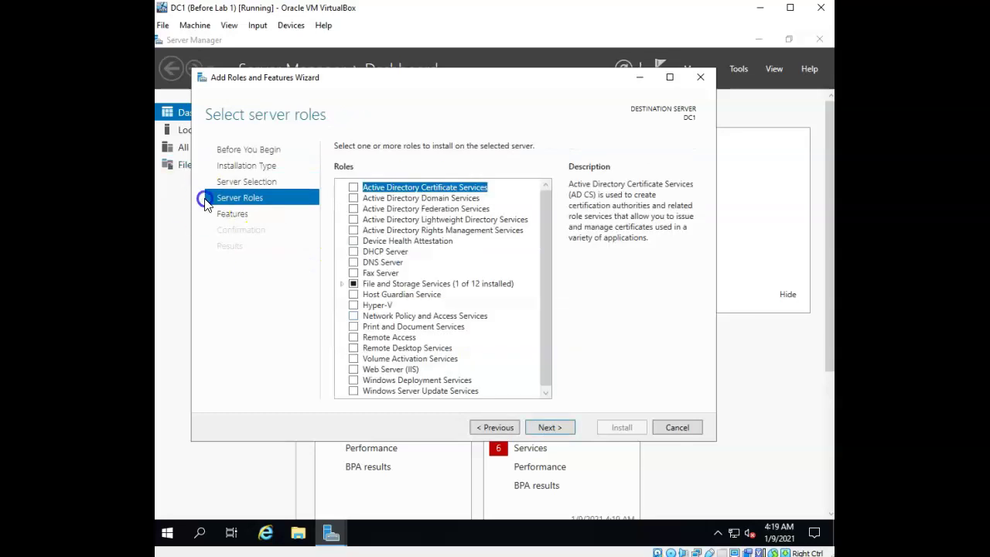
scroll(546, 232, "down", 2)
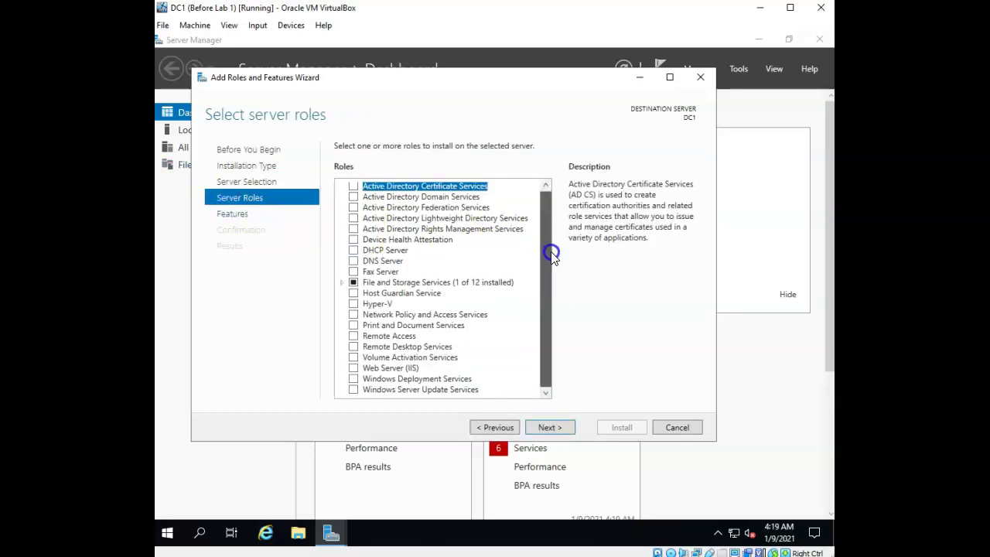
left_click(354, 369)
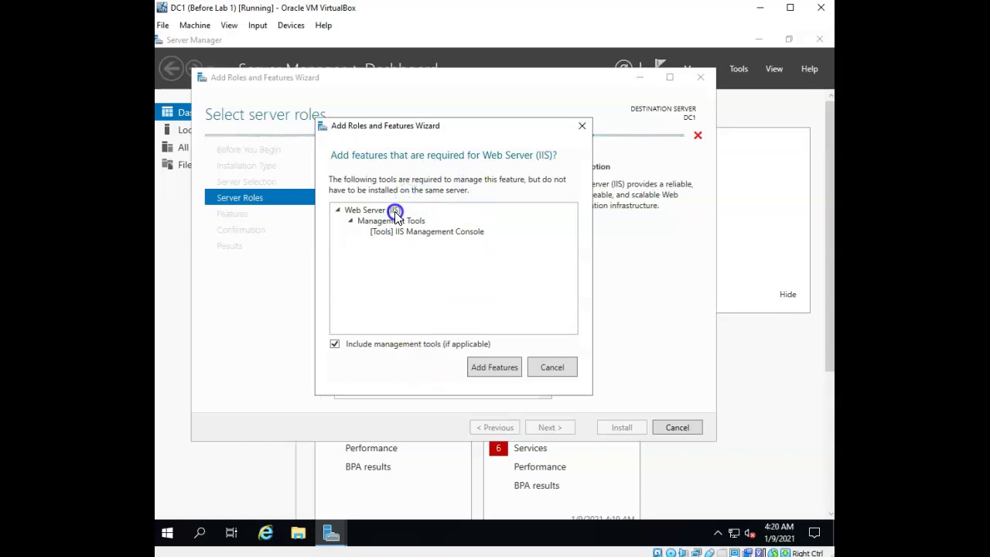
left_click(482, 367)
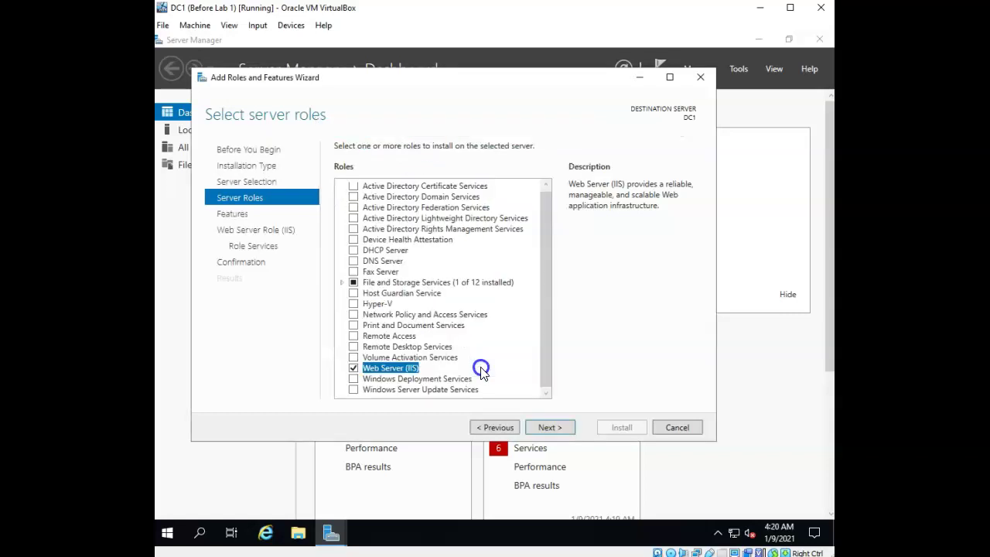
Step: Install Web Server (IIS) with the default features and role services, and dismiss the installation notification
left_click(565, 427)
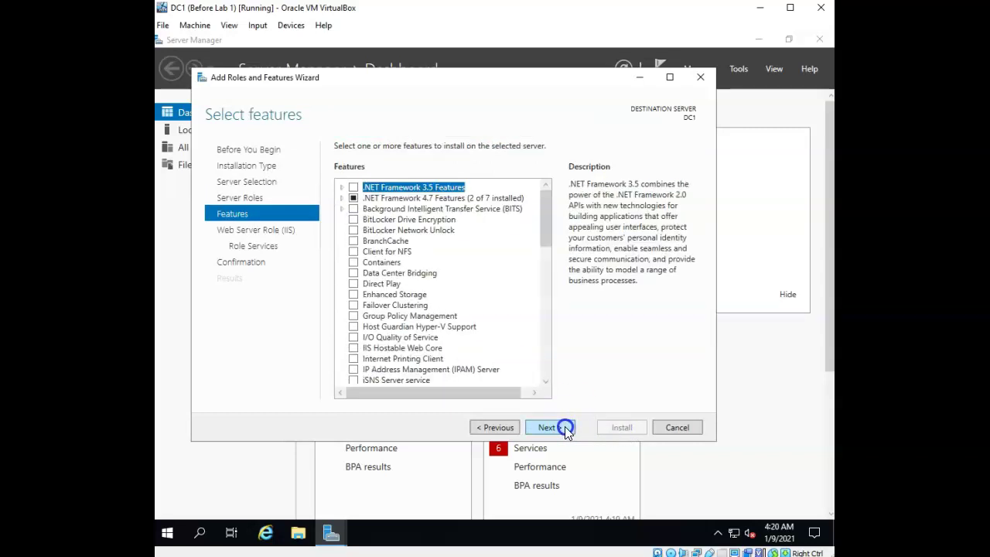
left_click(565, 426)
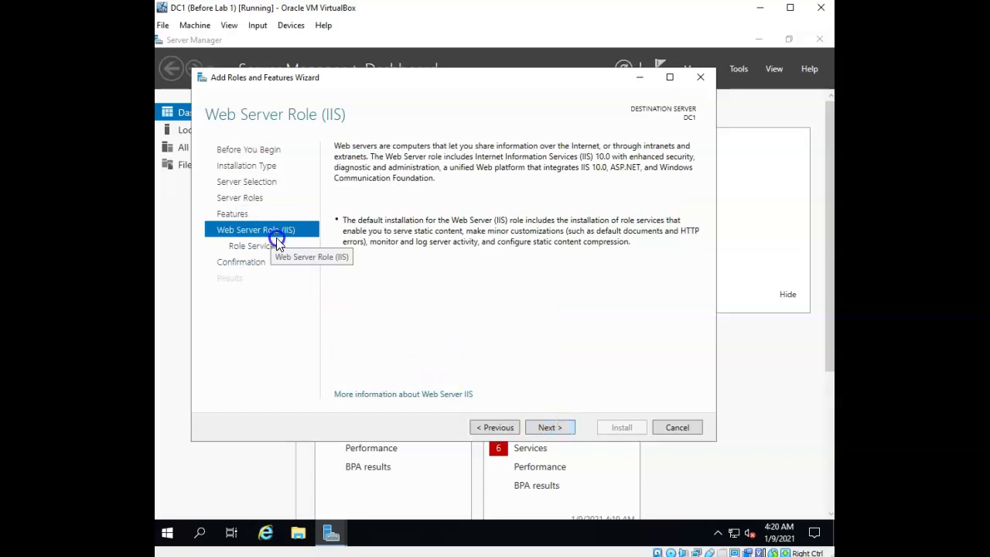
left_click(538, 425)
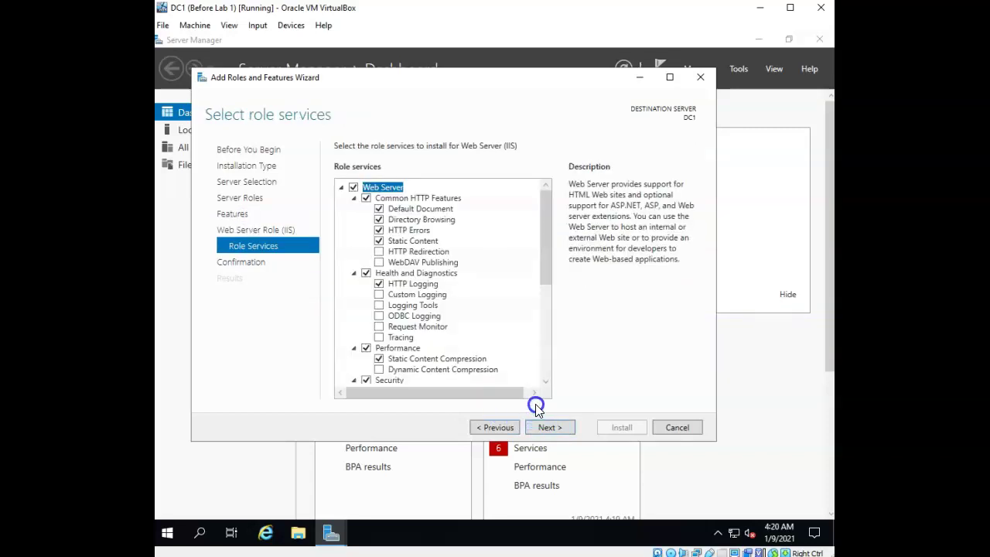
left_click_drag(546, 248, 543, 338)
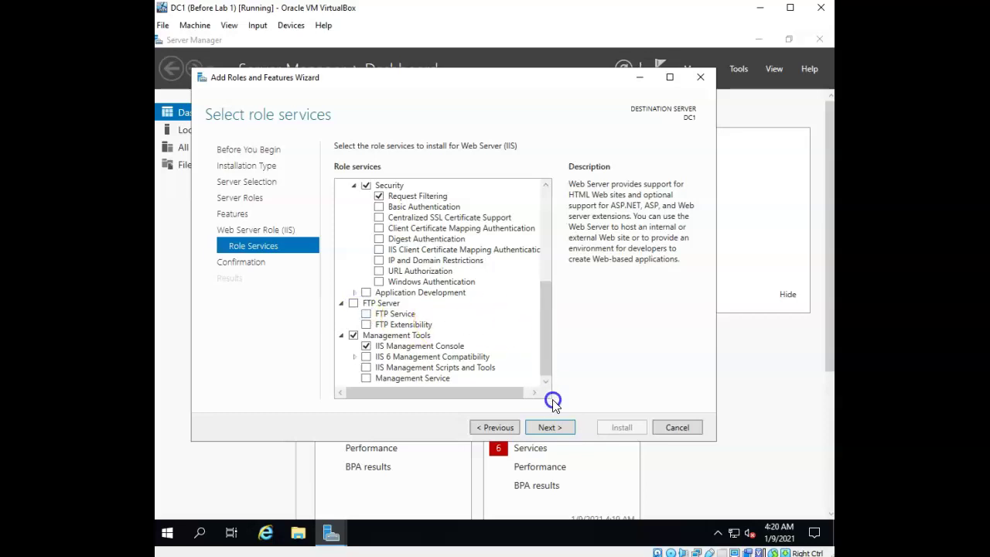
left_click(554, 427)
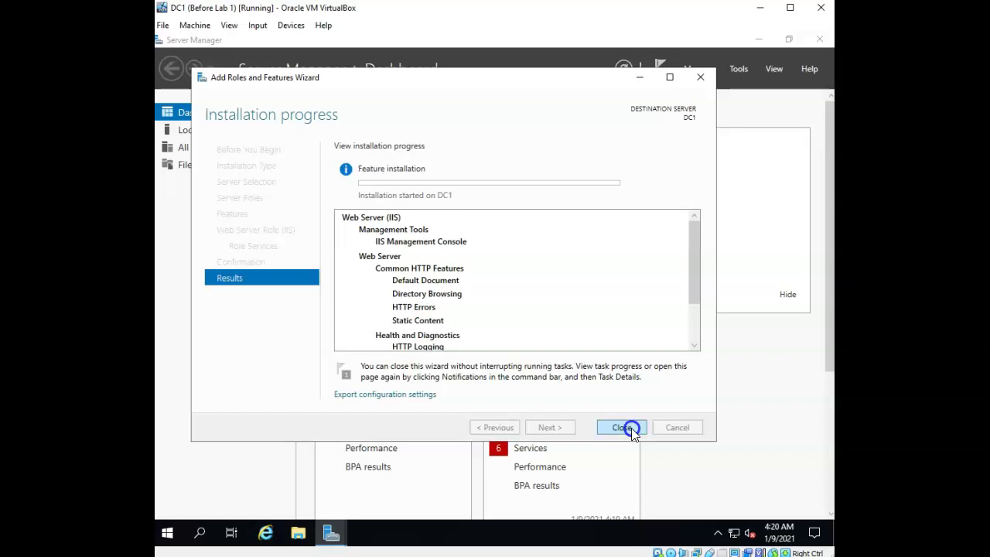
left_click(631, 428)
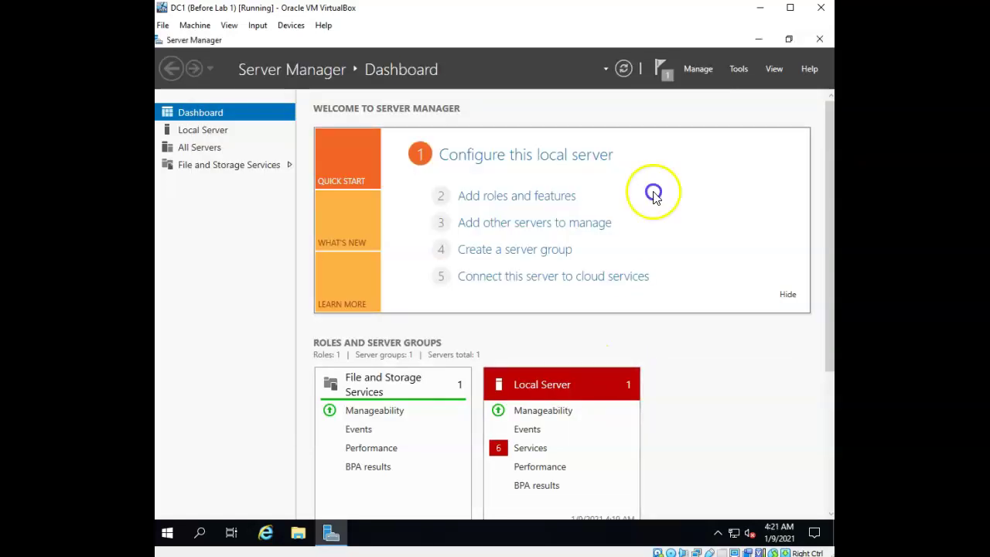
left_click(661, 63)
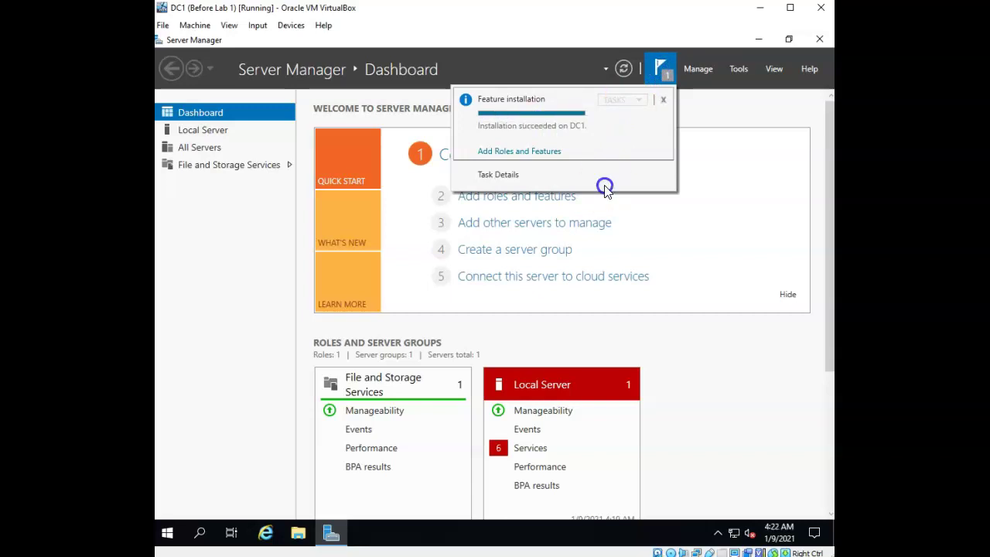
left_click(664, 102)
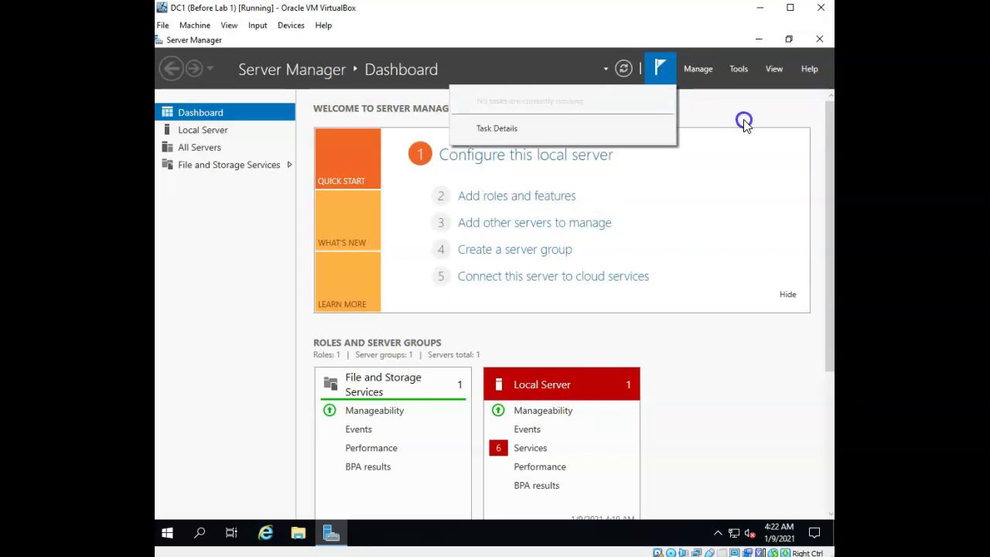
Step: Open Internet Information Services (IIS) Manager from Server Manager, view the DC1 home page maximized, and close it
left_click(739, 71)
left_click(741, 71)
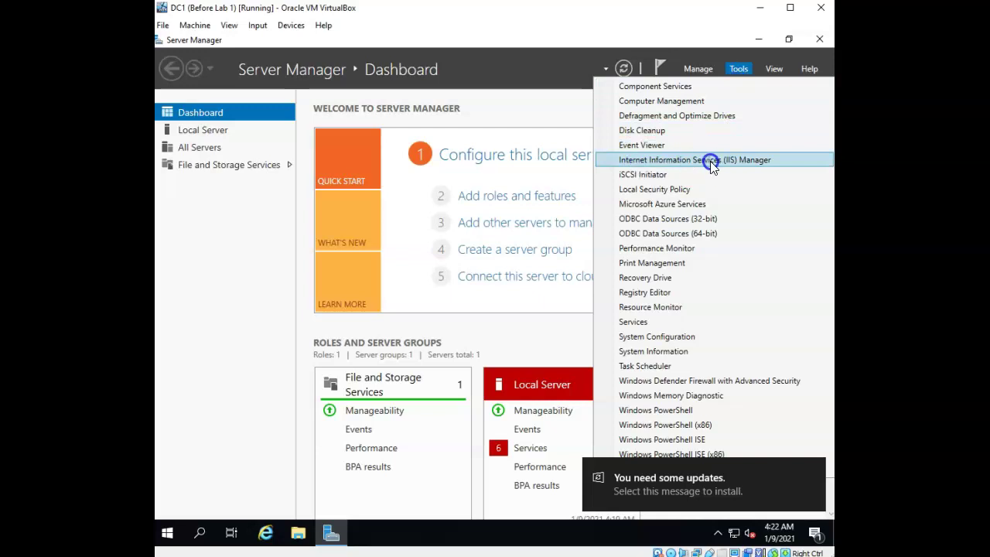
left_click(742, 160)
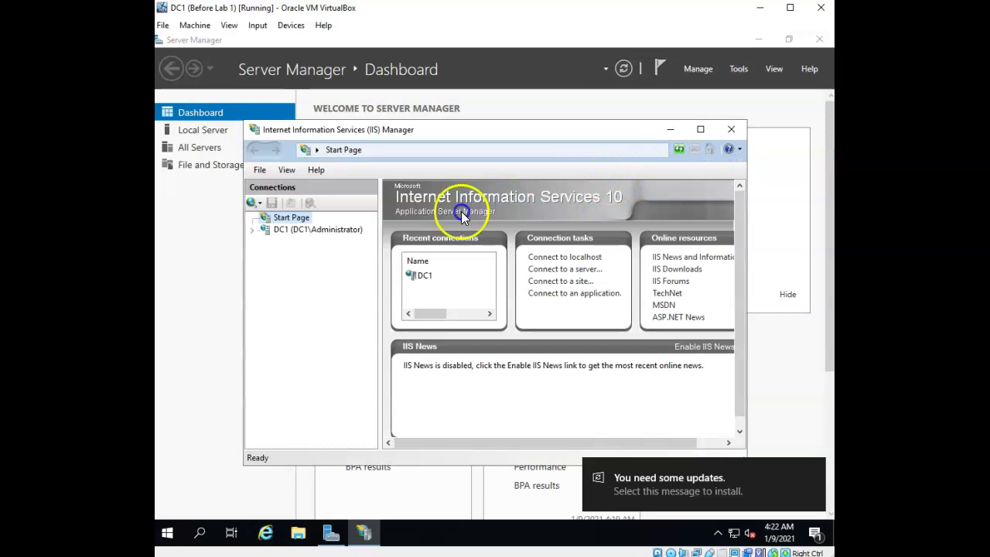
left_click(301, 230)
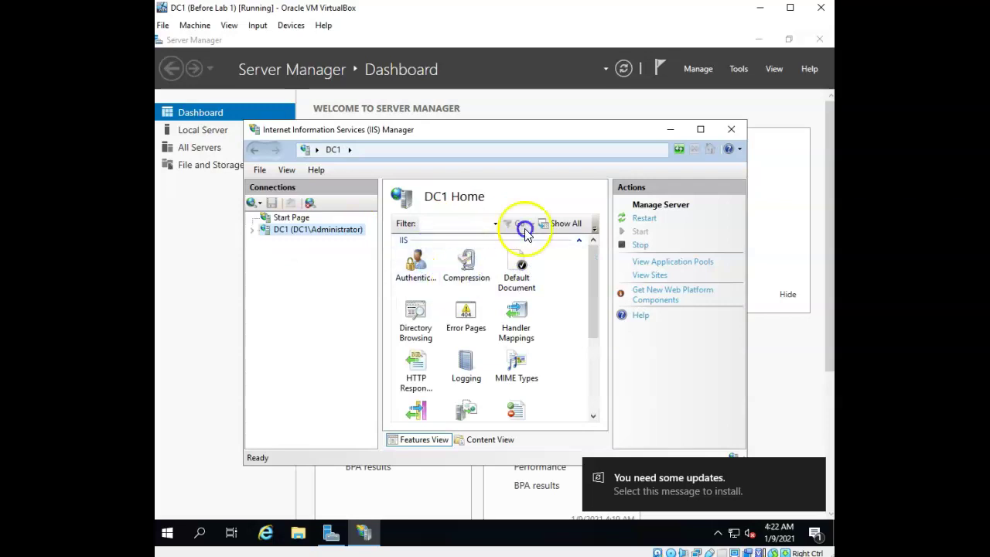
left_click(699, 131)
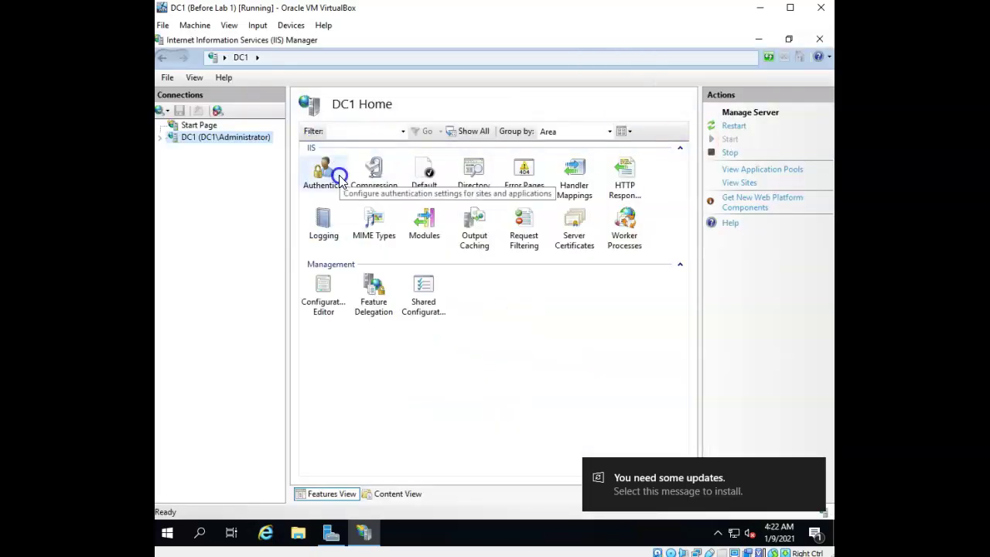
left_click(821, 40)
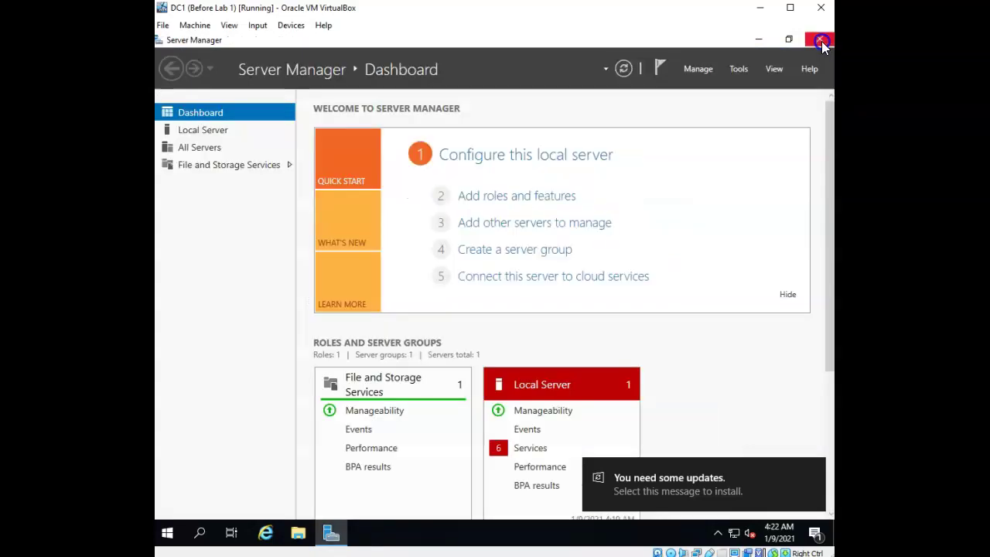
Step: Search Windows for inetmgr and launch IIS Manager from it
left_click(202, 533)
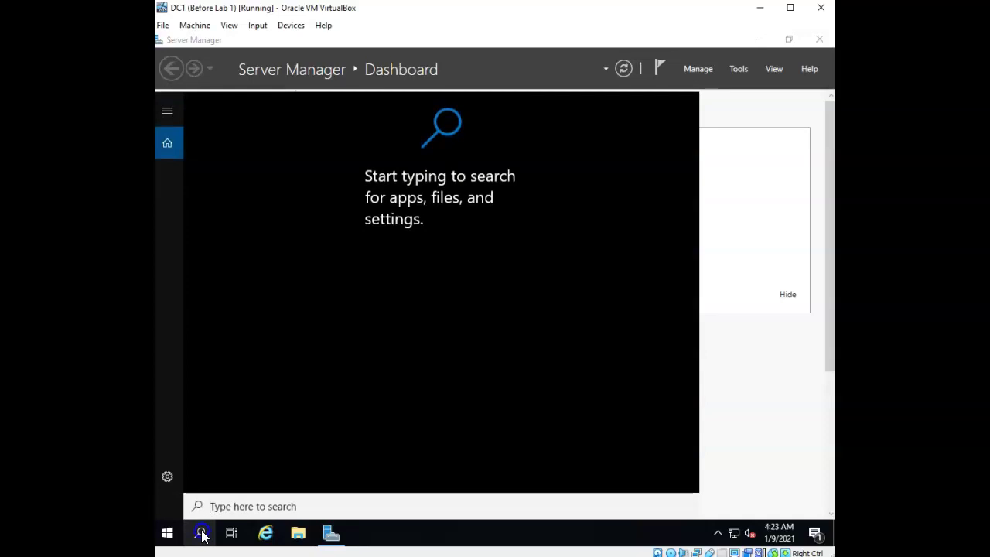
type("inetmgr")
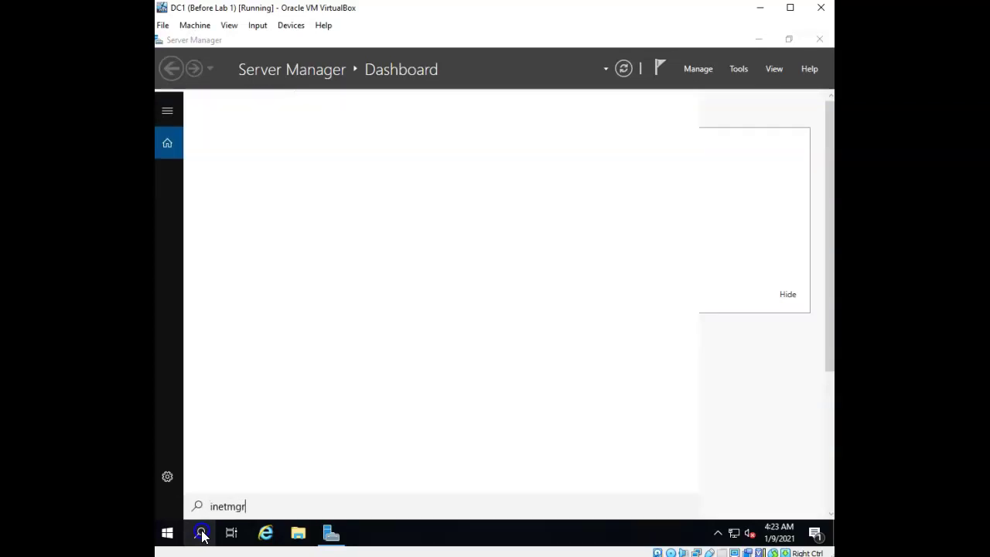
key("Return")
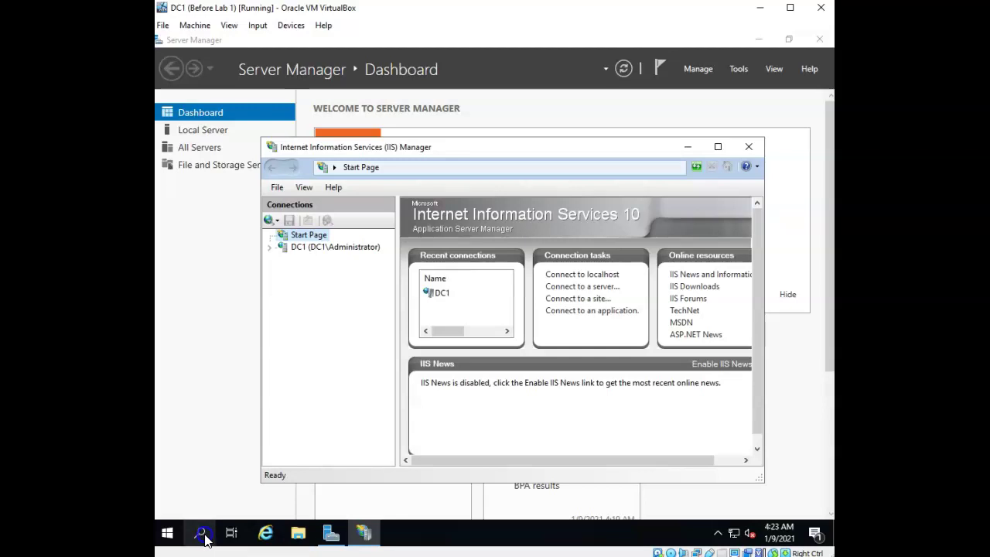
Step: In a Command Prompt, change to c:\windows\system32\inetsrv, run appcmd to review its help, and close the prompt
left_click(203, 535)
type("cmd")
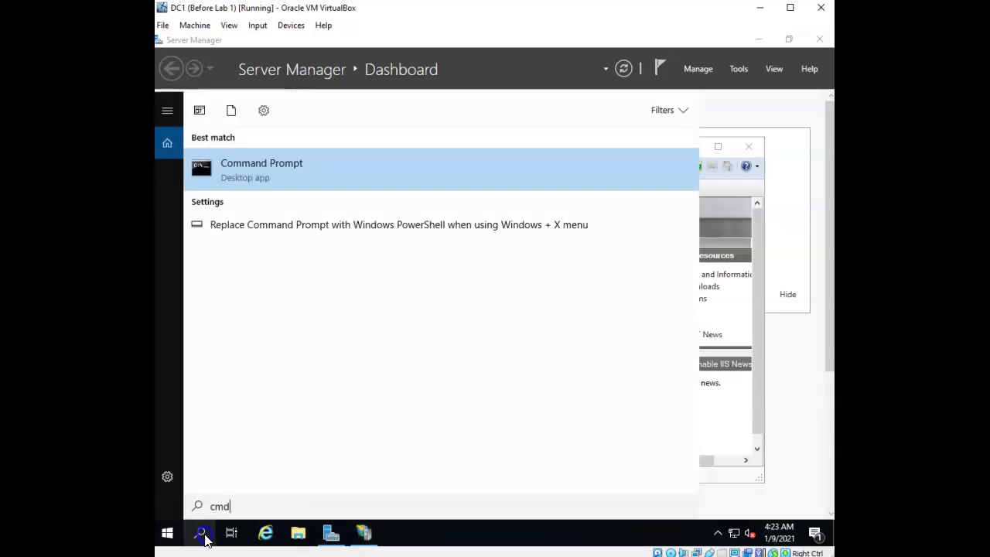
left_click(232, 177)
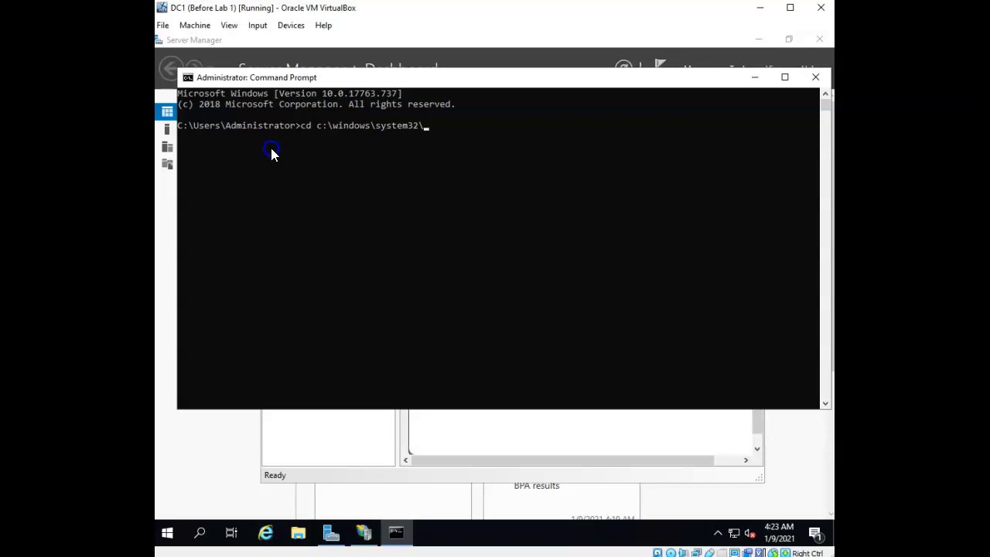
key("Return")
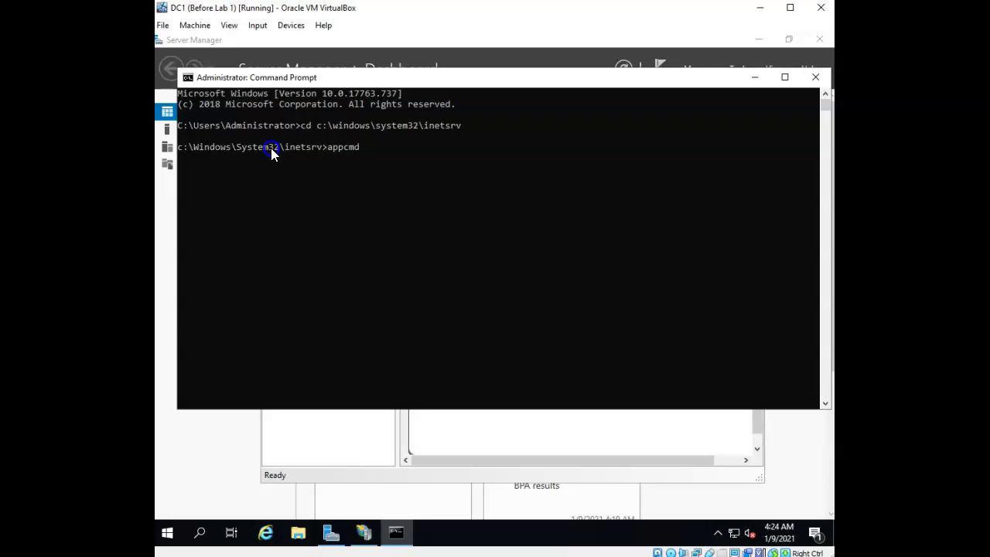
key("Return")
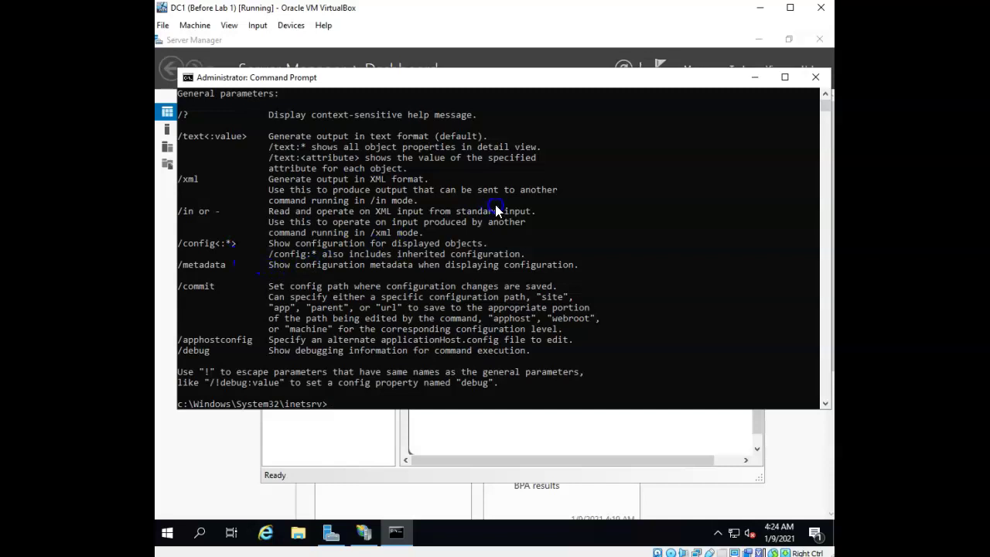
left_click(815, 78)
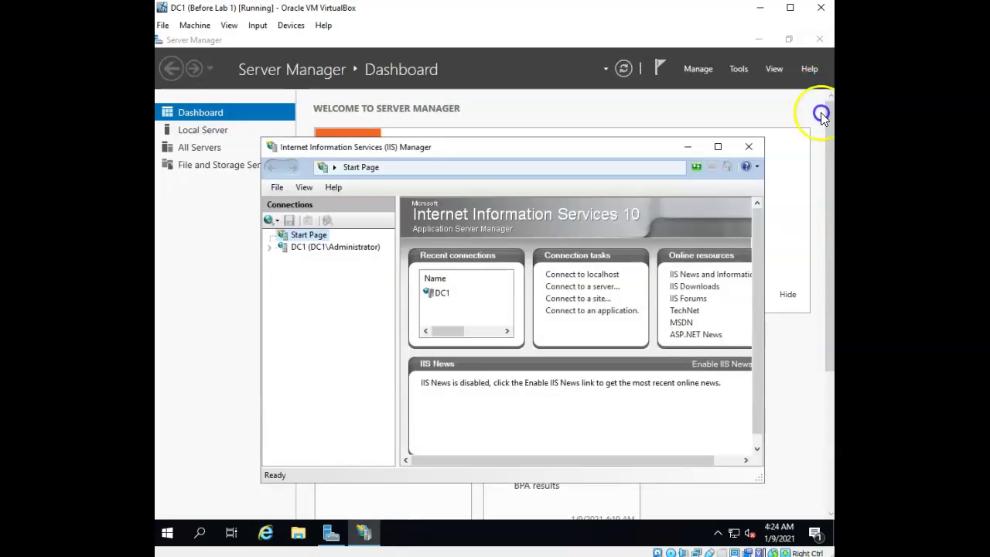
Step: Expand the DC1 server and its Sites node in IIS Manager, and maximize the window
left_click(298, 249)
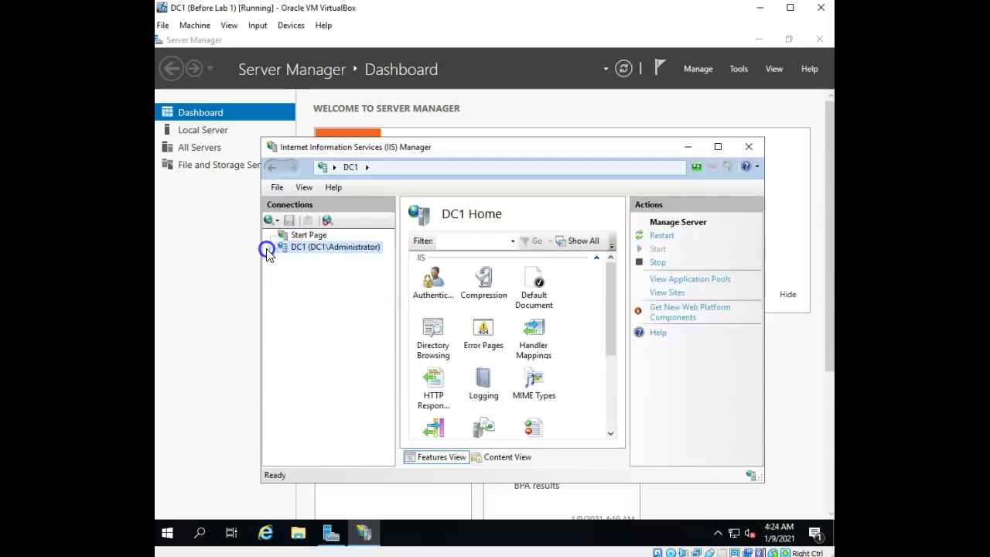
left_click(269, 247)
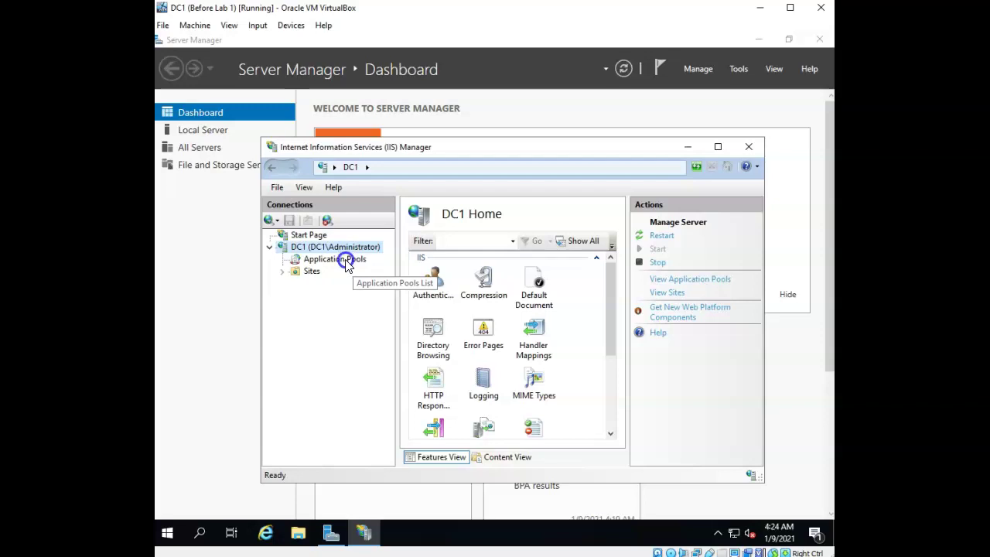
left_click(283, 273)
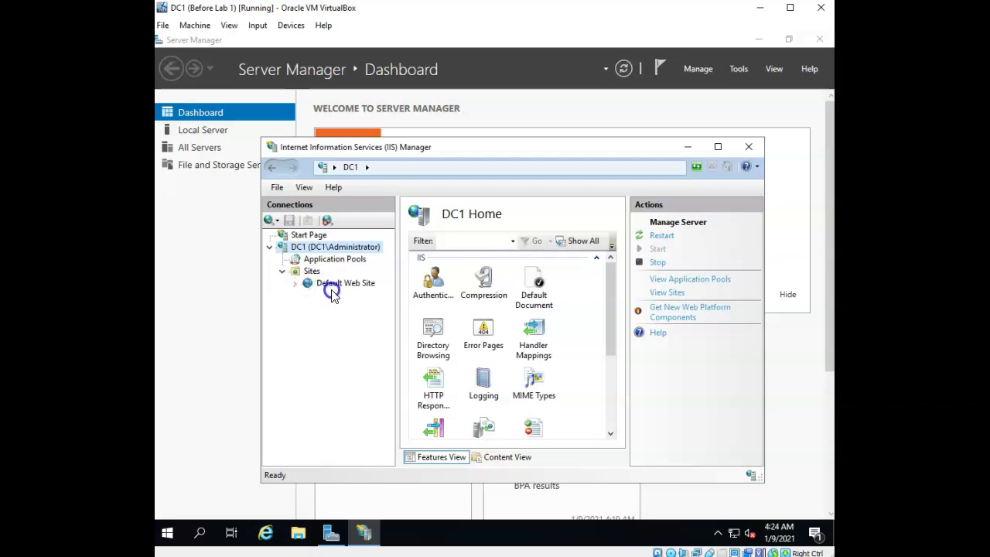
left_click(718, 148)
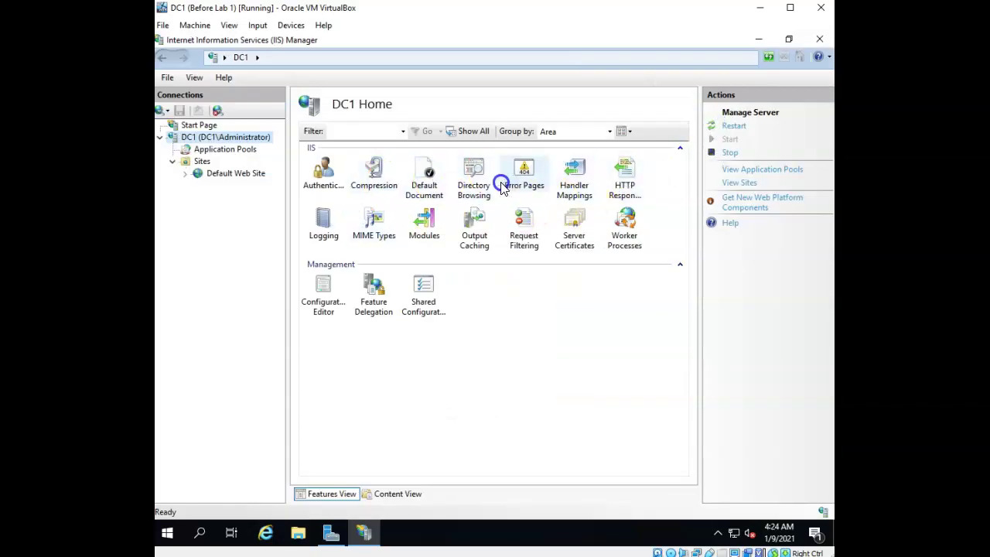
Step: Select the Default Web Site and explore its content folder in File Explorer
left_click(233, 174)
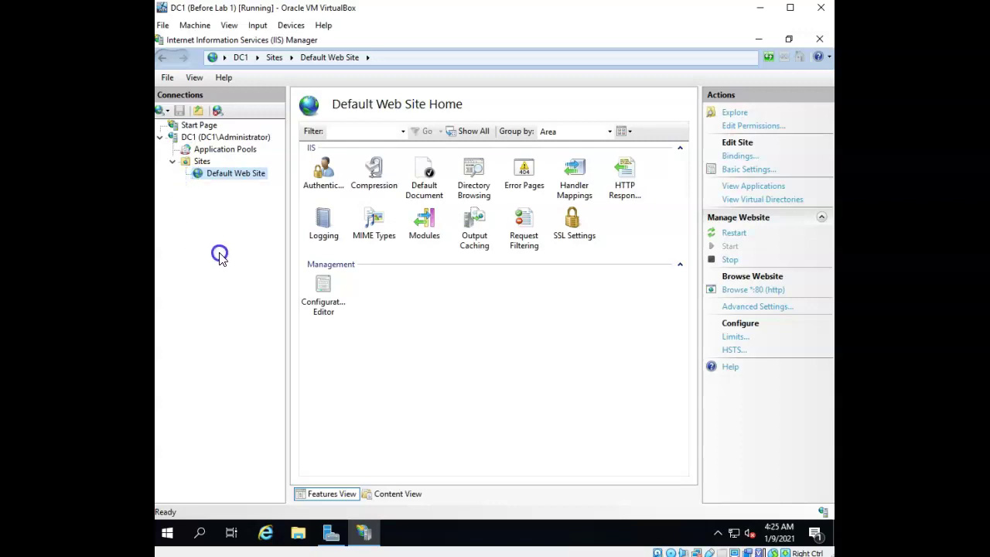
right_click(245, 177)
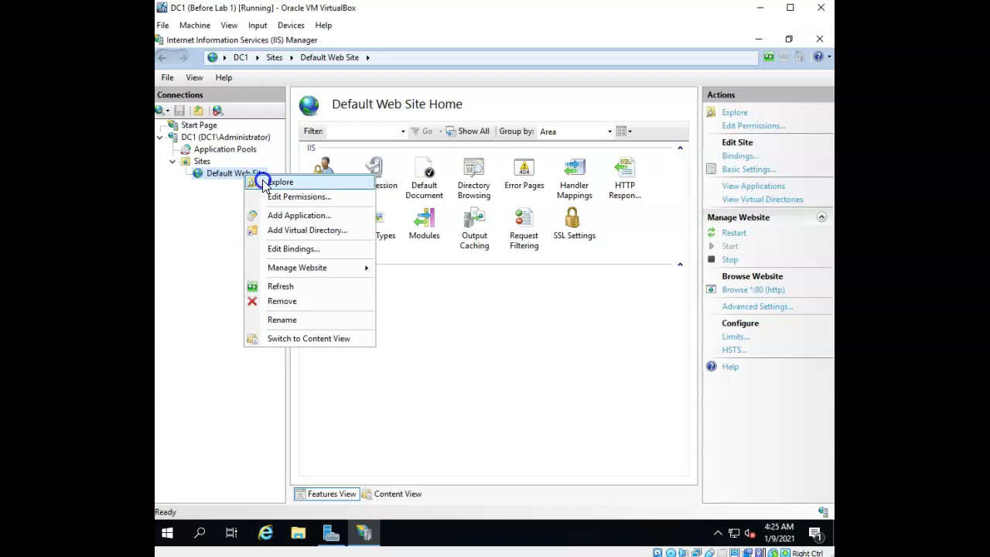
left_click(266, 183)
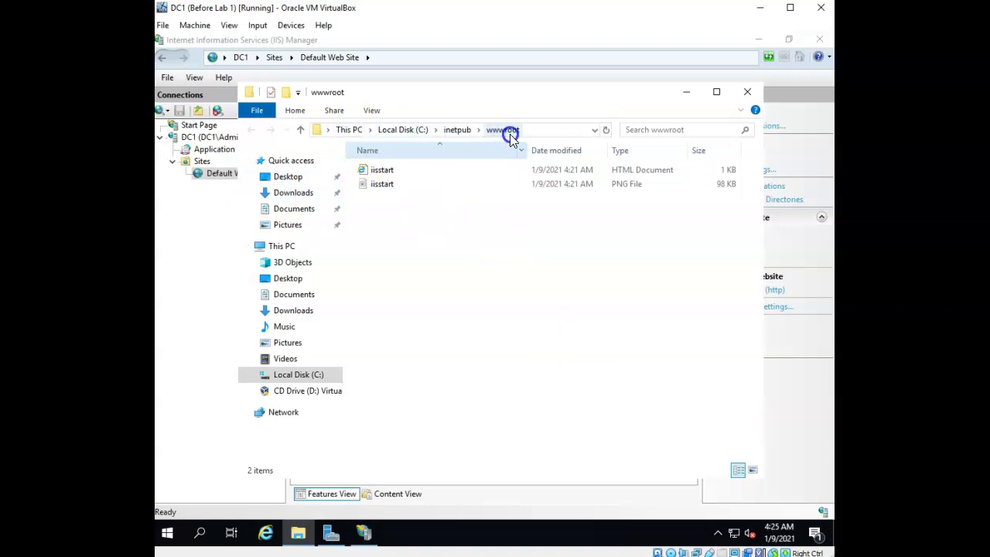
Step: Browse from Local Disk (C:) through the inetpub folder into wwwroot in File Explorer
left_click(299, 532)
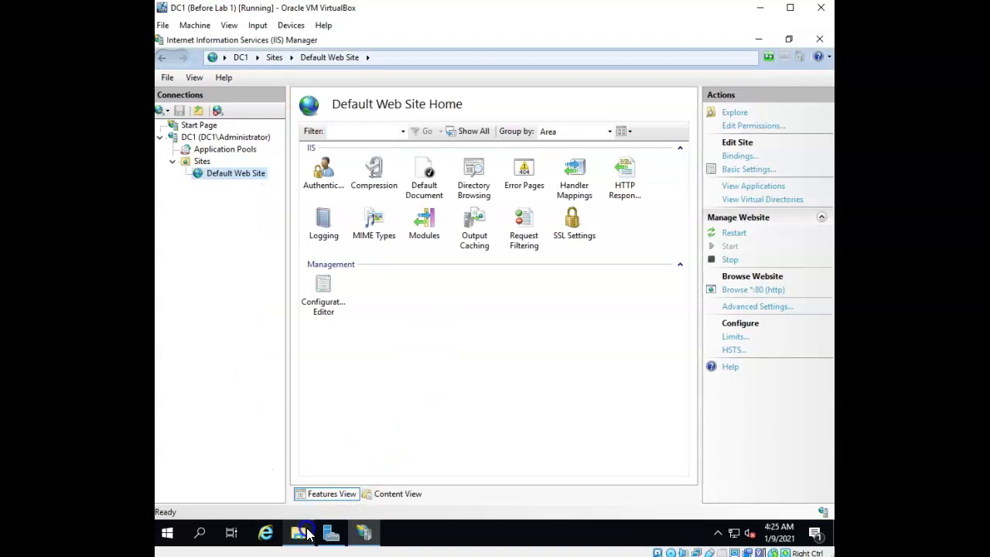
left_click(307, 528)
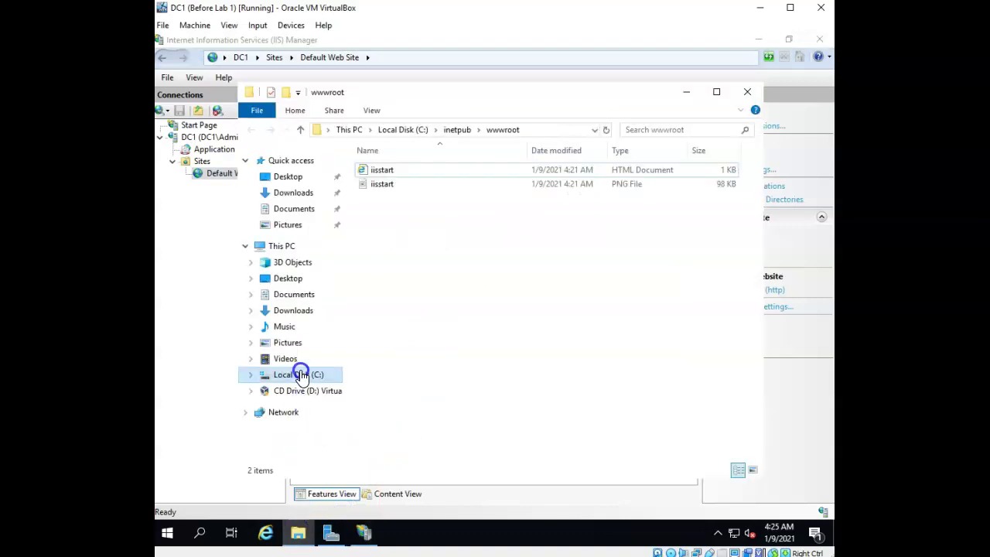
left_click(276, 375)
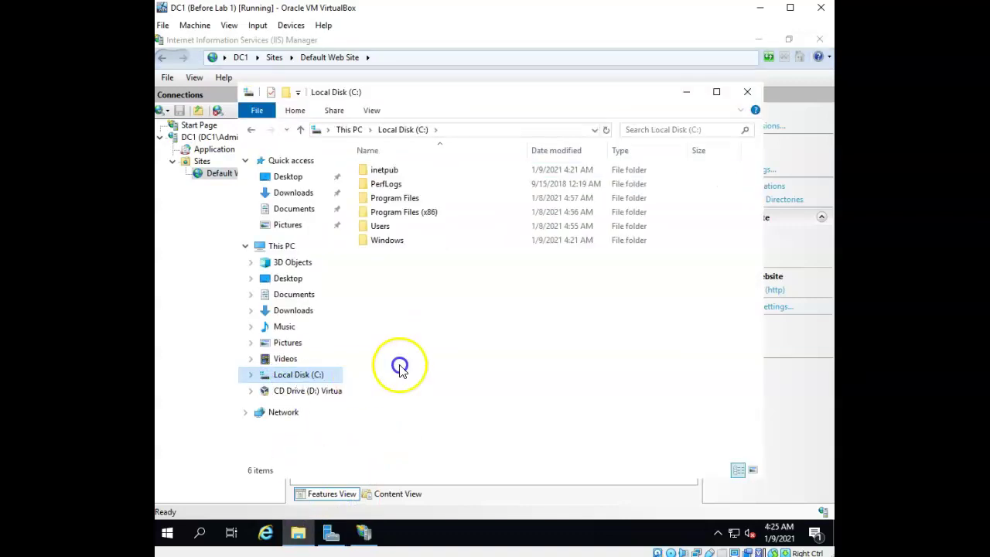
double_click(385, 171)
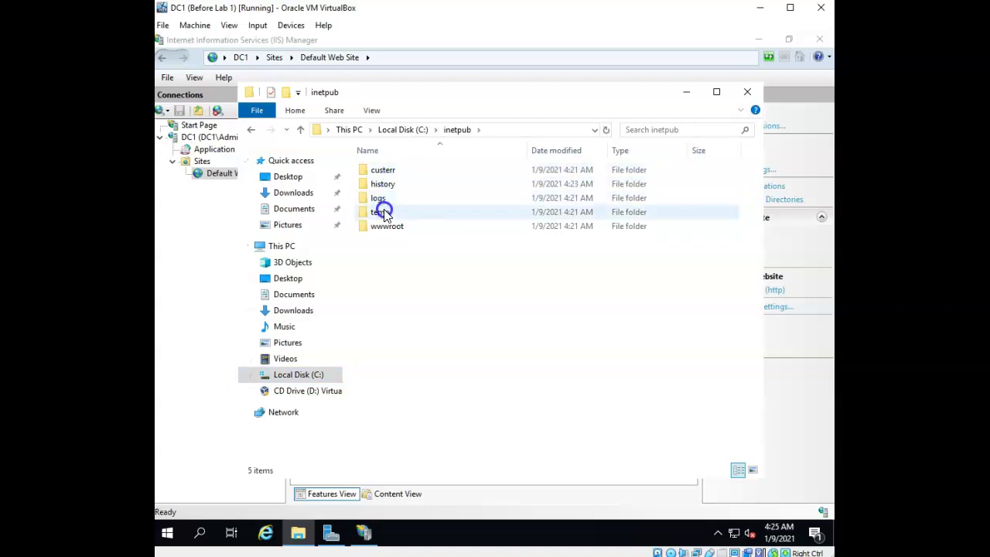
double_click(365, 227)
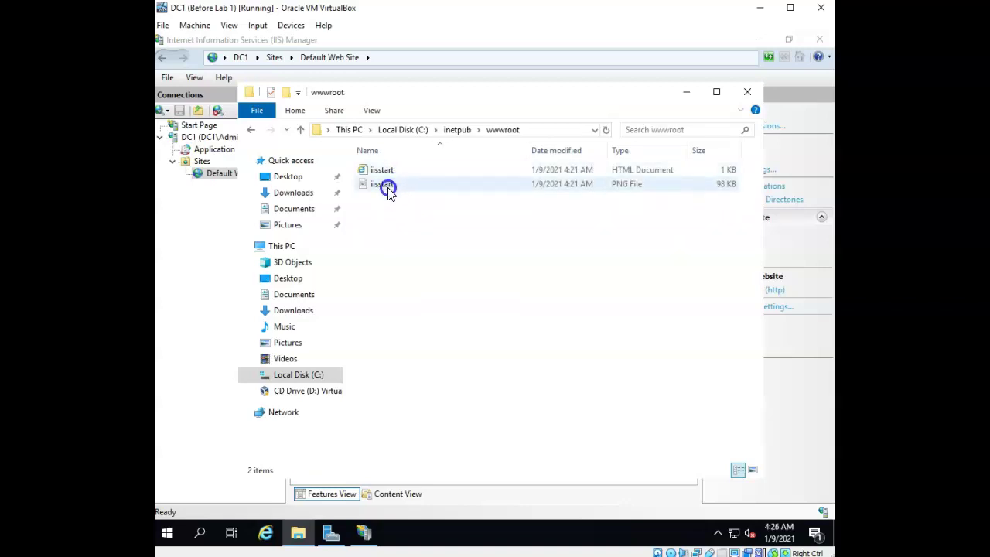
Step: Turn on file name extensions for the wwwroot folder and open iisstart.htm in Notepad
left_click(372, 110)
left_click(584, 147)
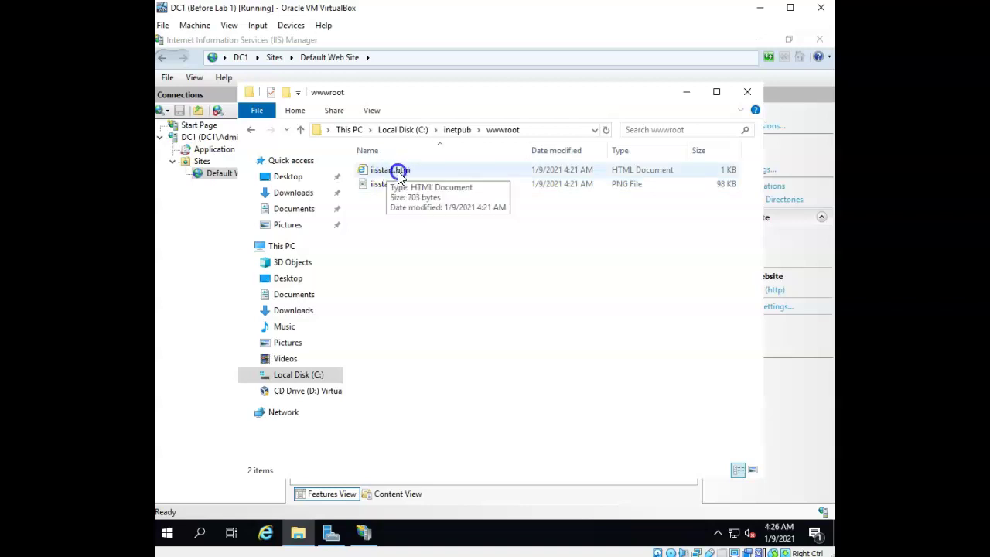
left_click(397, 172)
right_click(398, 172)
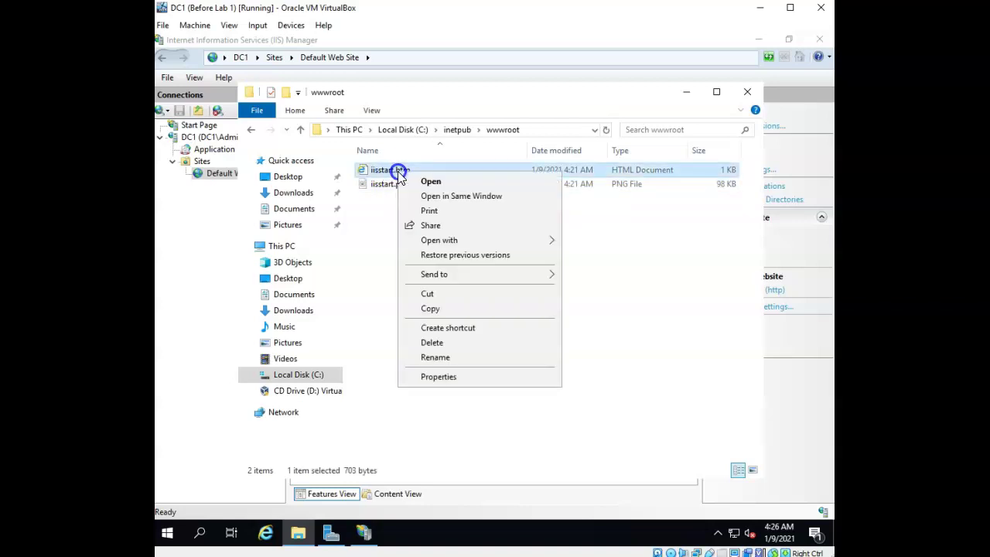
mouse_move(539, 247)
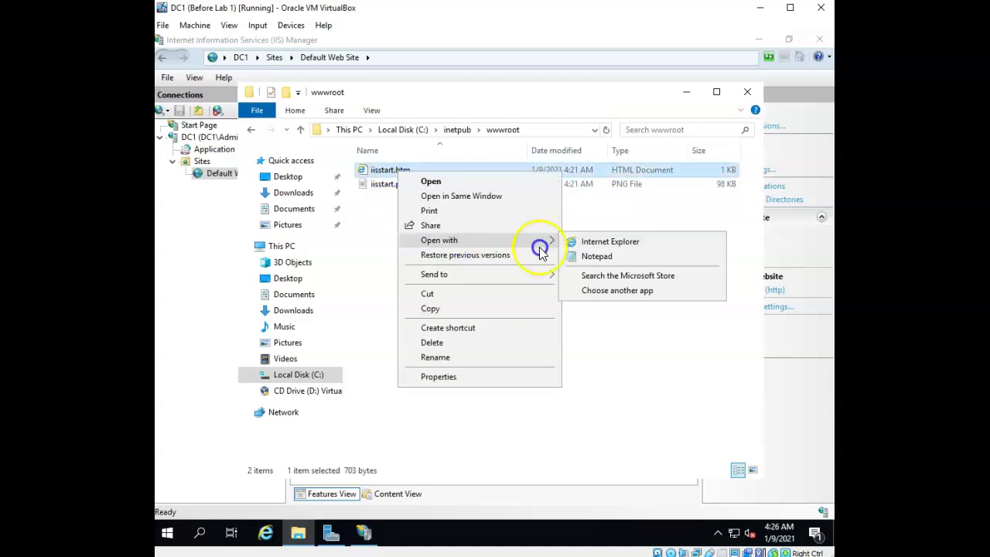
left_click(589, 255)
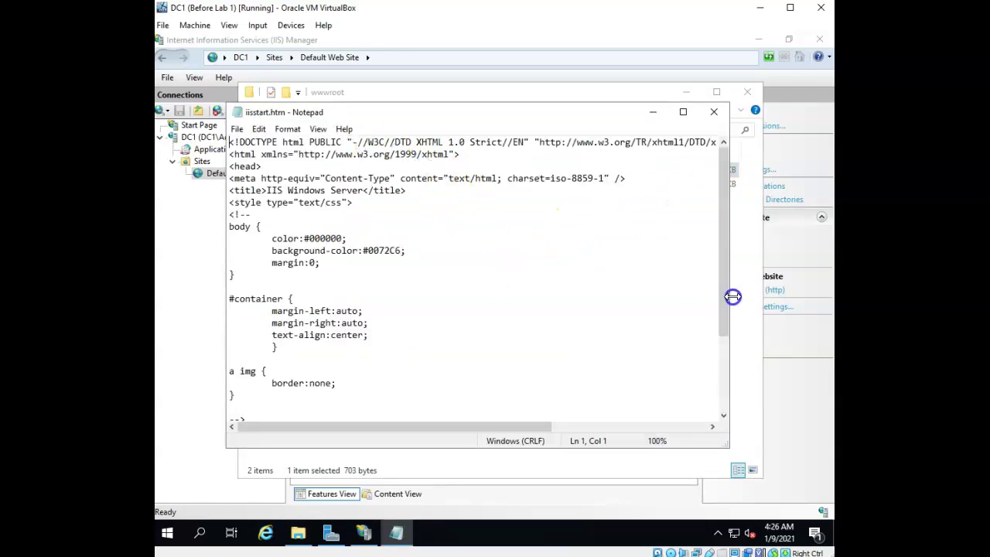
Step: Examine the iisstart.htm source, including its img src attribute for iisstart.png, and close the file
left_click_drag(722, 285, 723, 378)
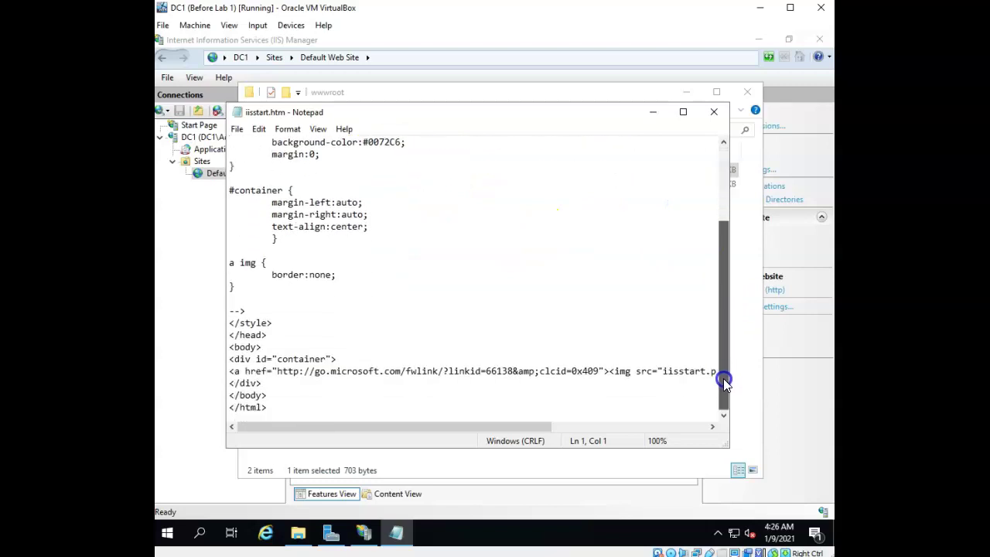
left_click_drag(550, 425, 734, 426)
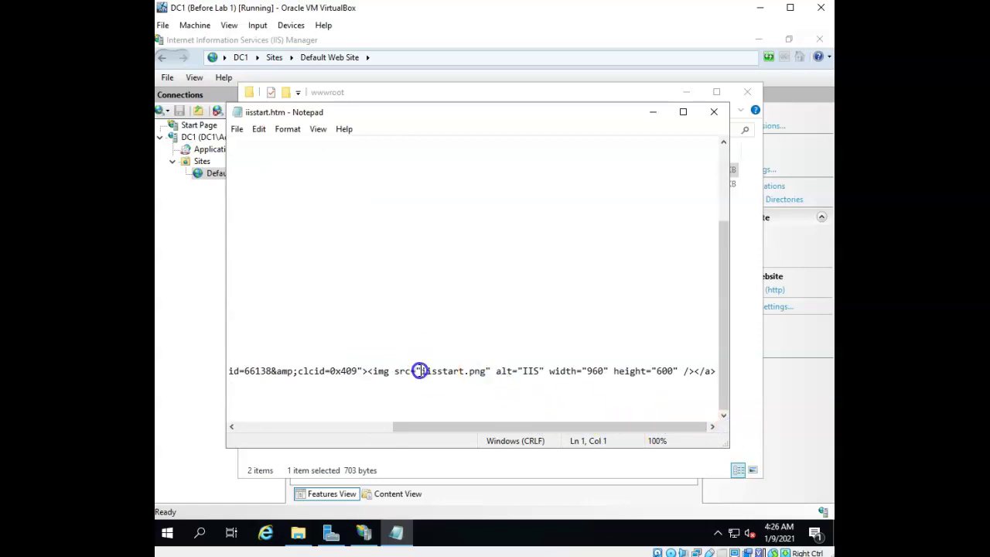
left_click_drag(393, 371, 316, 425)
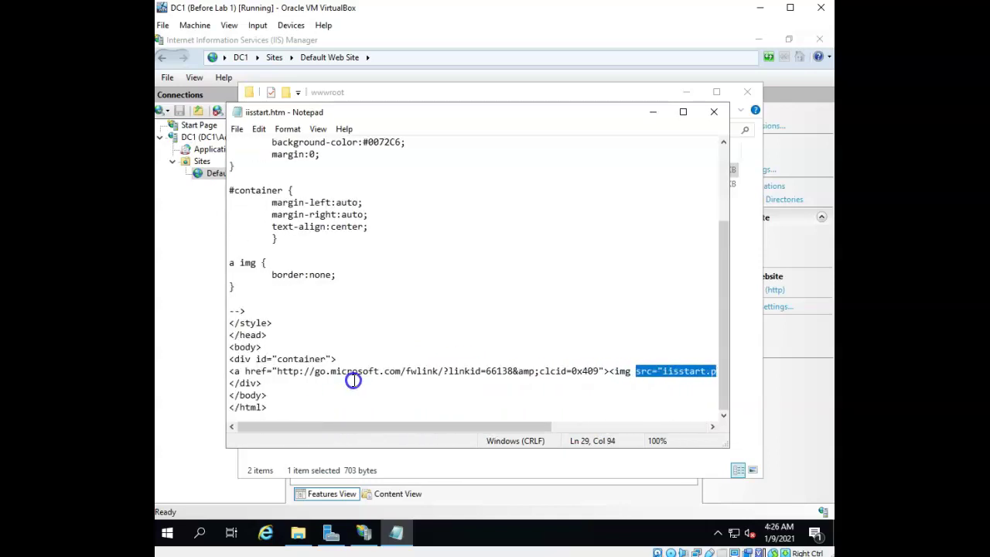
scroll(355, 375, "up", 3)
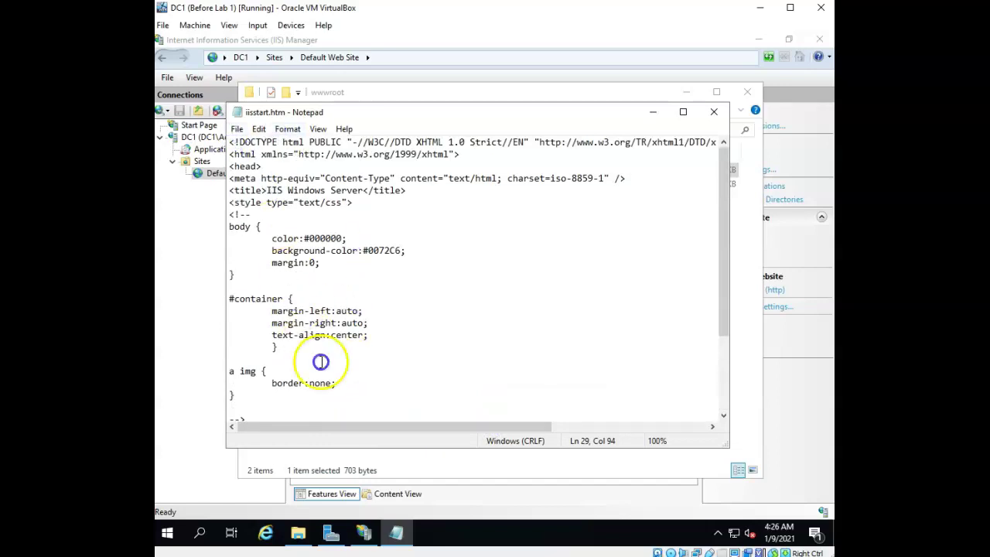
left_click(726, 112)
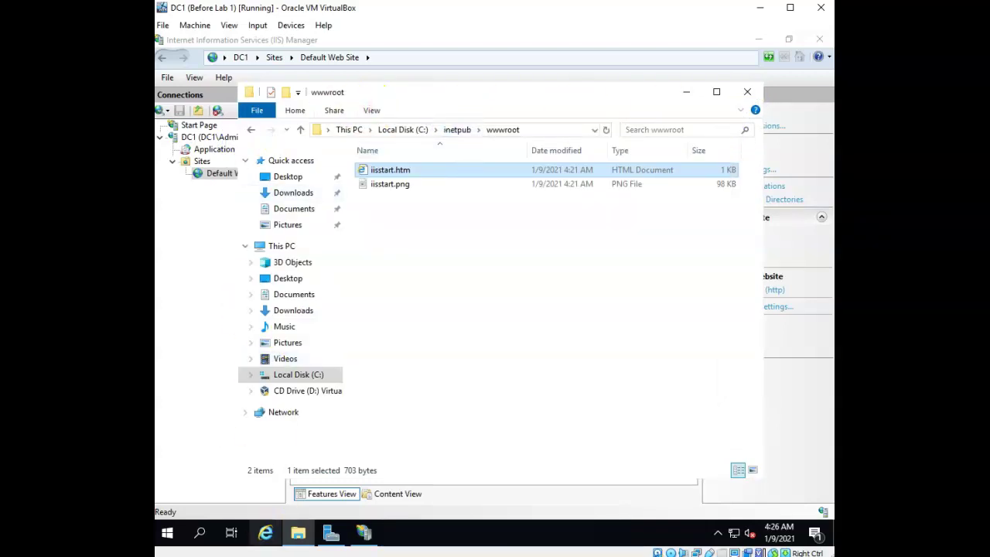
left_click(267, 535)
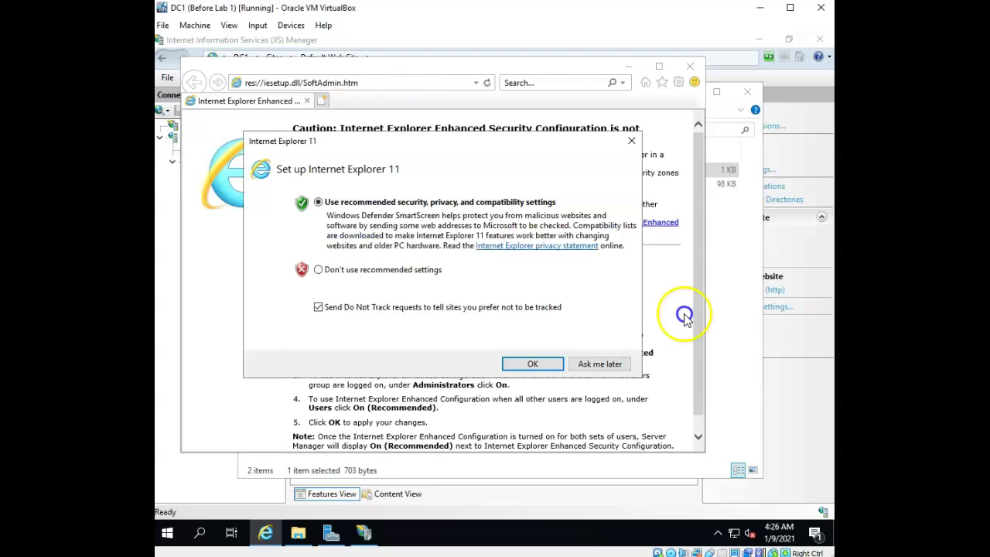
left_click(585, 363)
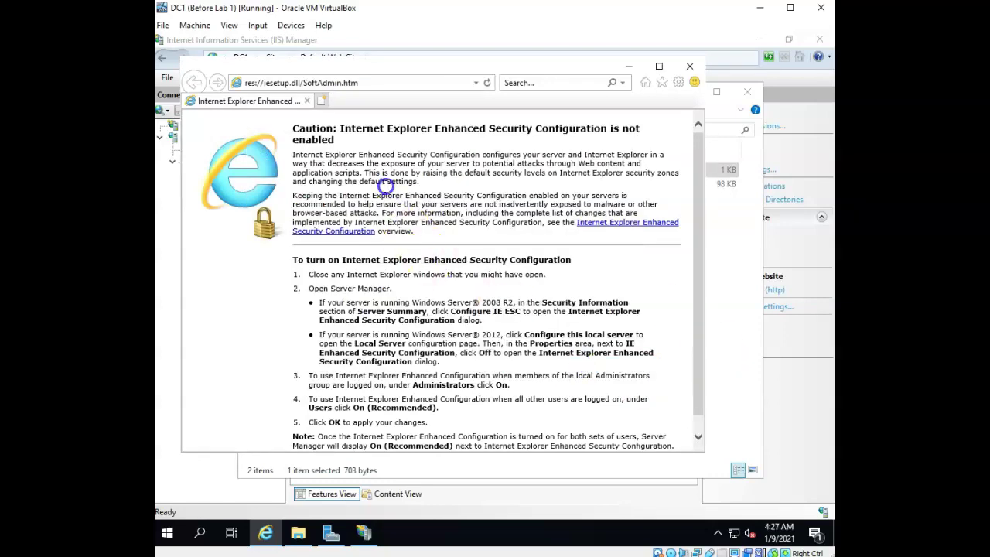
left_click(399, 82)
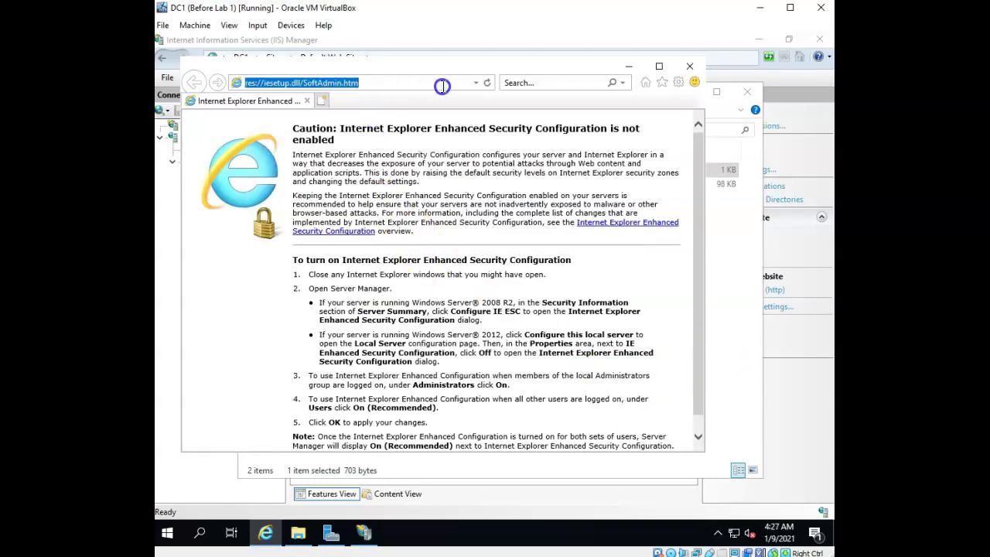
key("BackSpace")
key("Return")
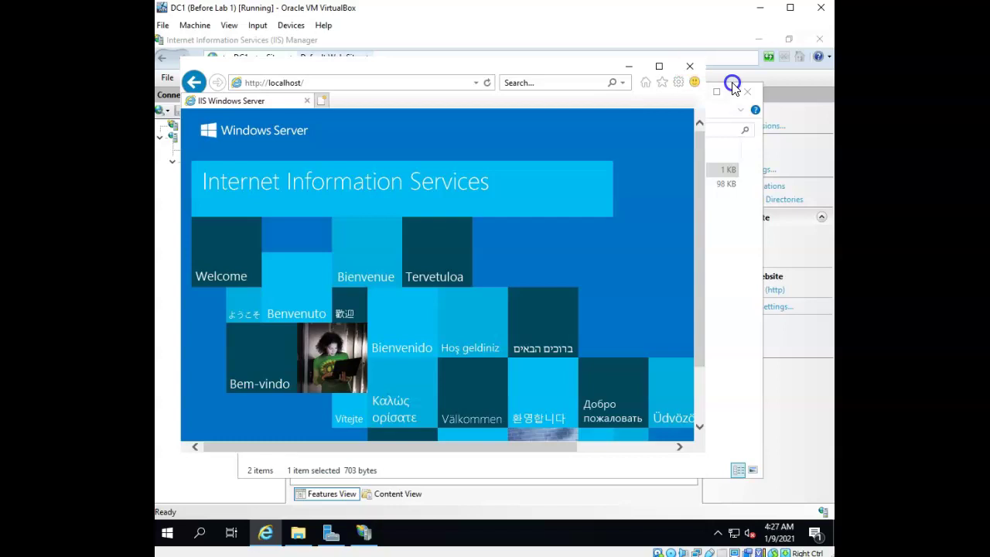
left_click(689, 67)
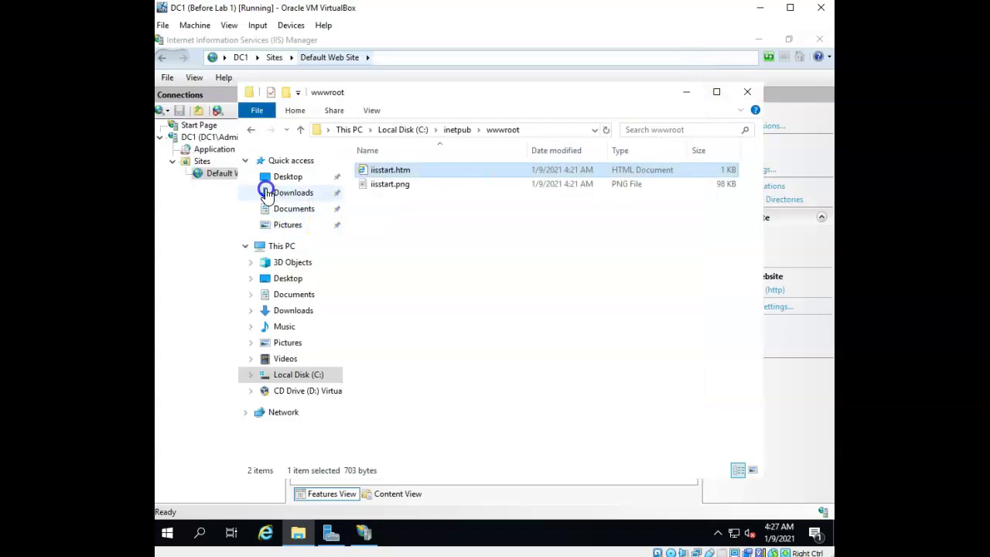
Step: Return to IIS Manager and begin adding a website under Sites with the site name roger
left_click_drag(240, 130, 352, 130)
left_click(235, 219)
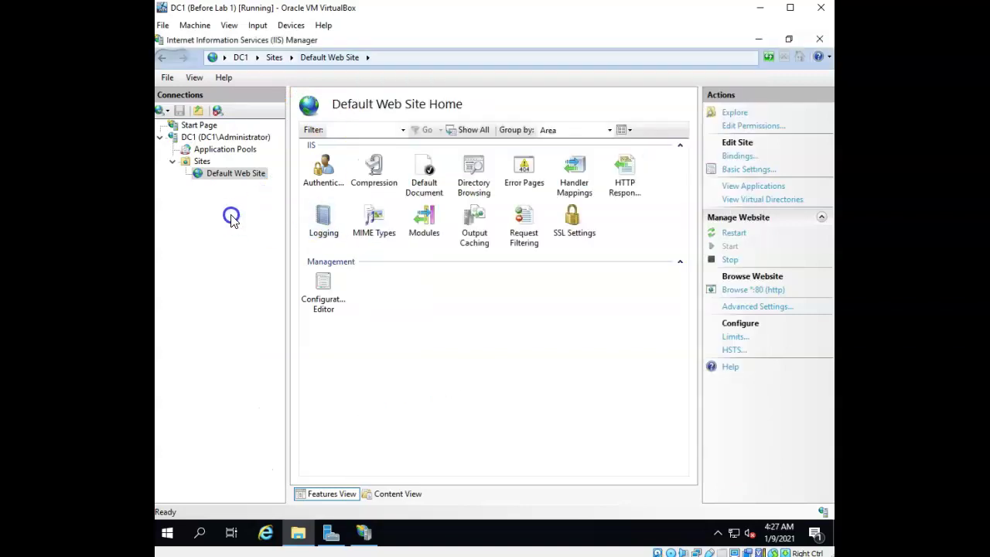
left_click(200, 161)
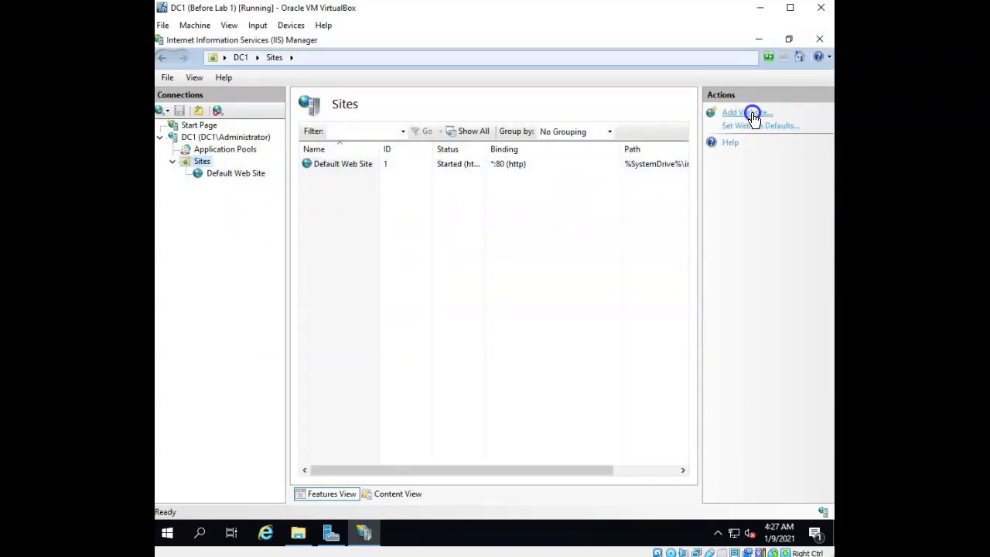
left_click(201, 163)
right_click(201, 164)
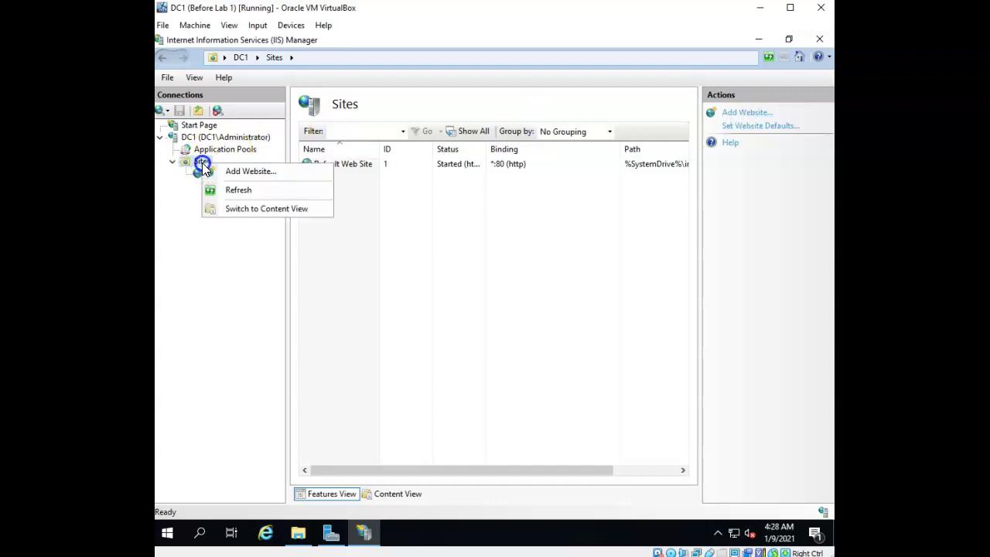
left_click(246, 170)
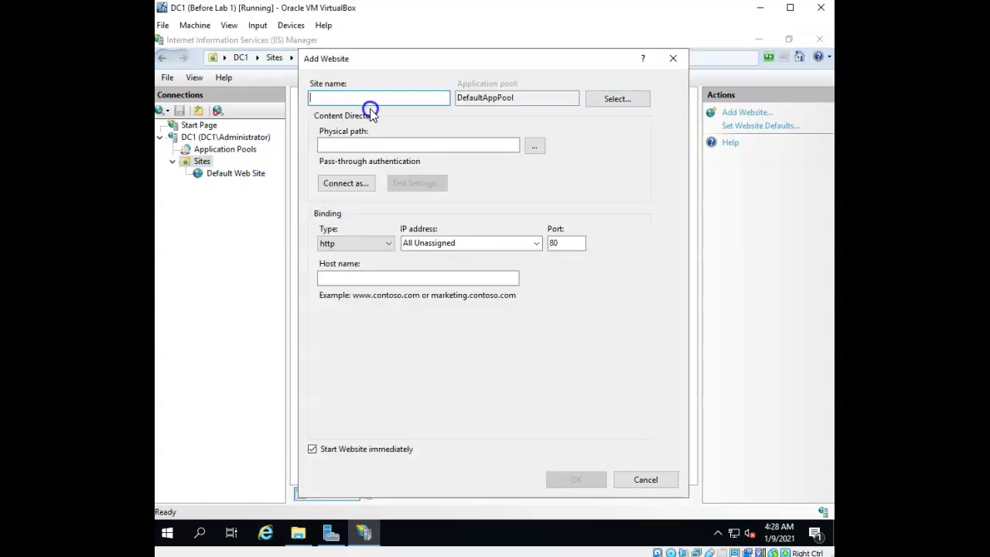
type("roger")
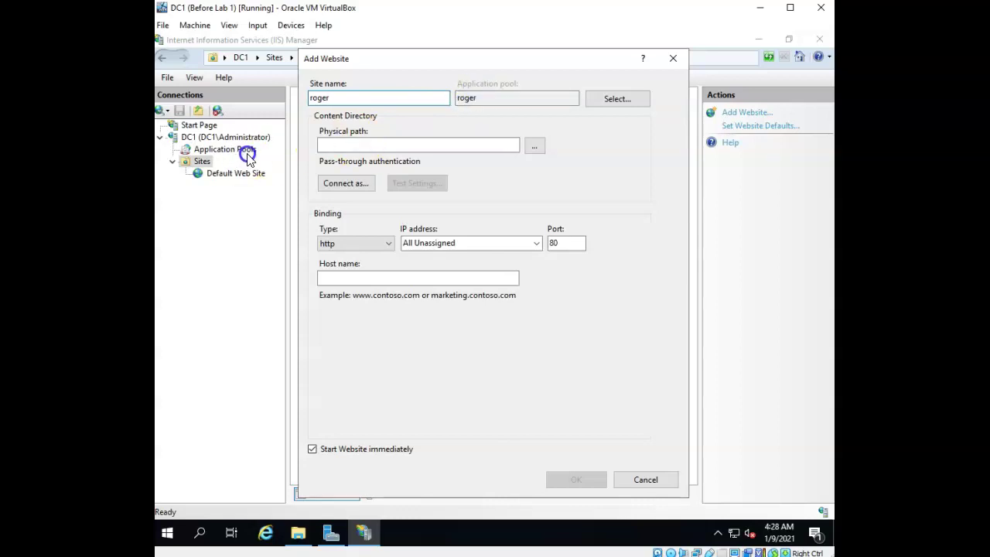
Step: Set the physical path to a new folder named roger in C:\inetpub and create the site, accepting the duplicate port 80 binding
left_click(352, 146)
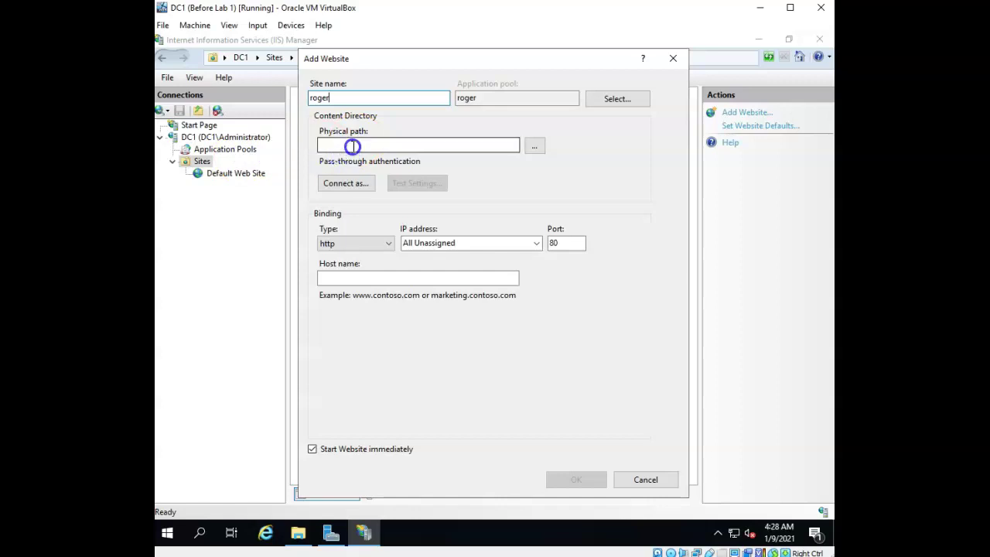
left_click(541, 147)
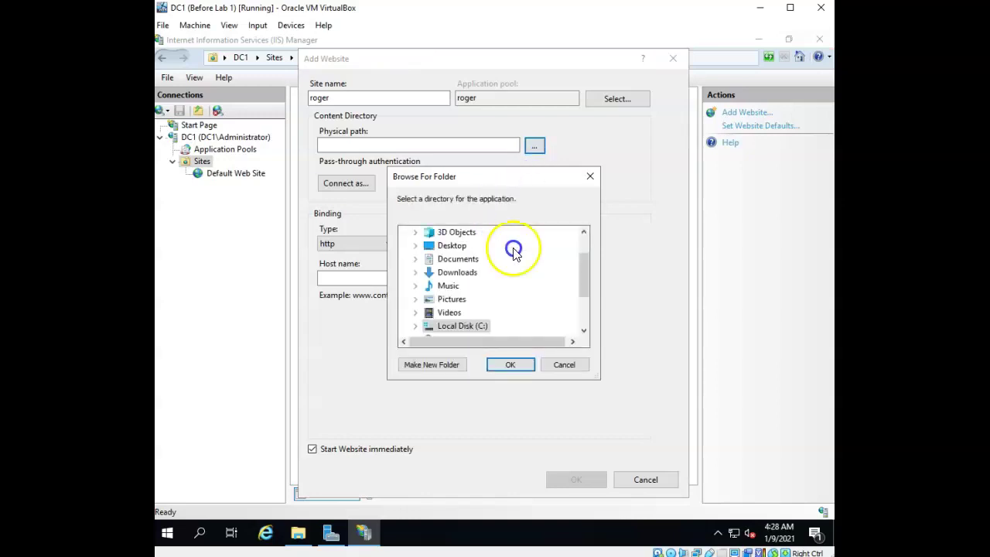
scroll(585, 302, "down", 1)
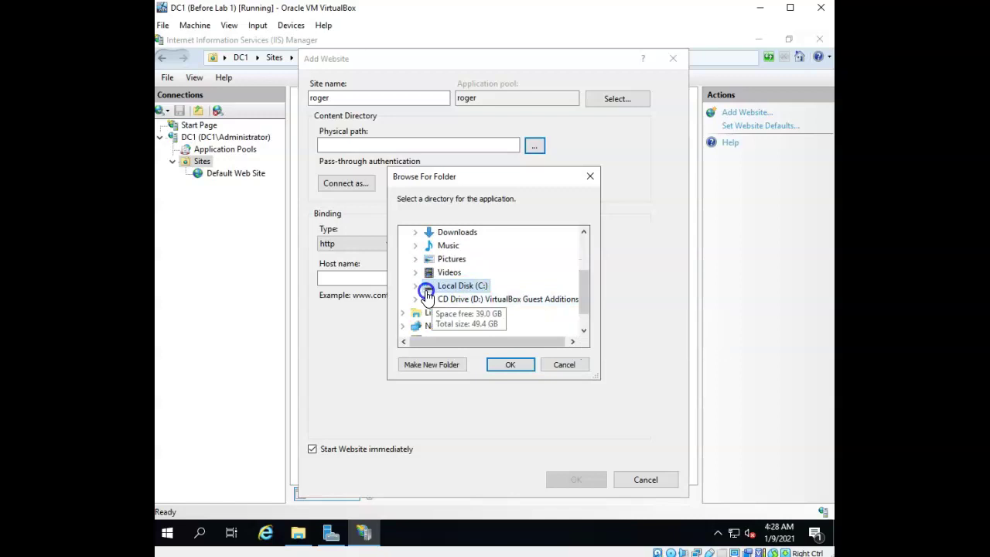
left_click(415, 286)
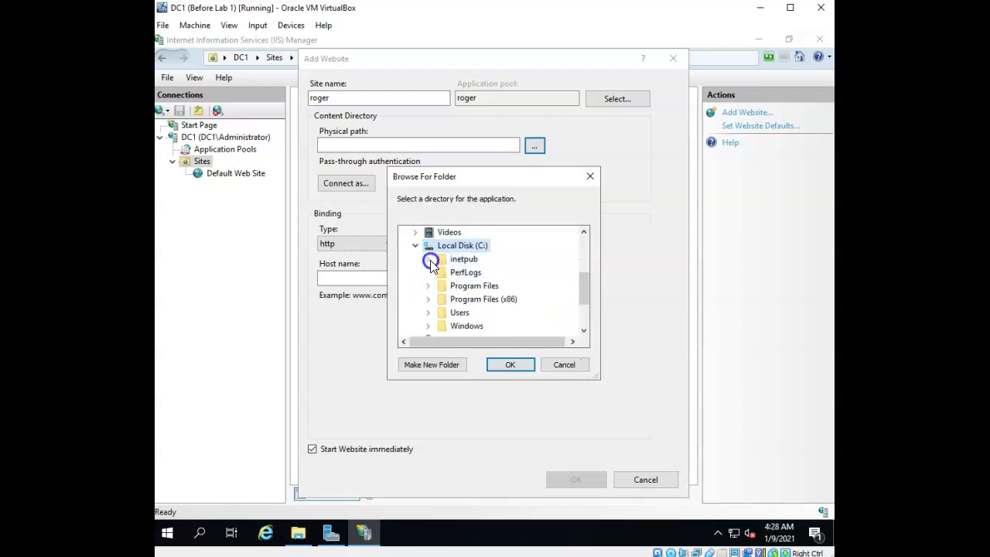
left_click(428, 260)
left_click(456, 261)
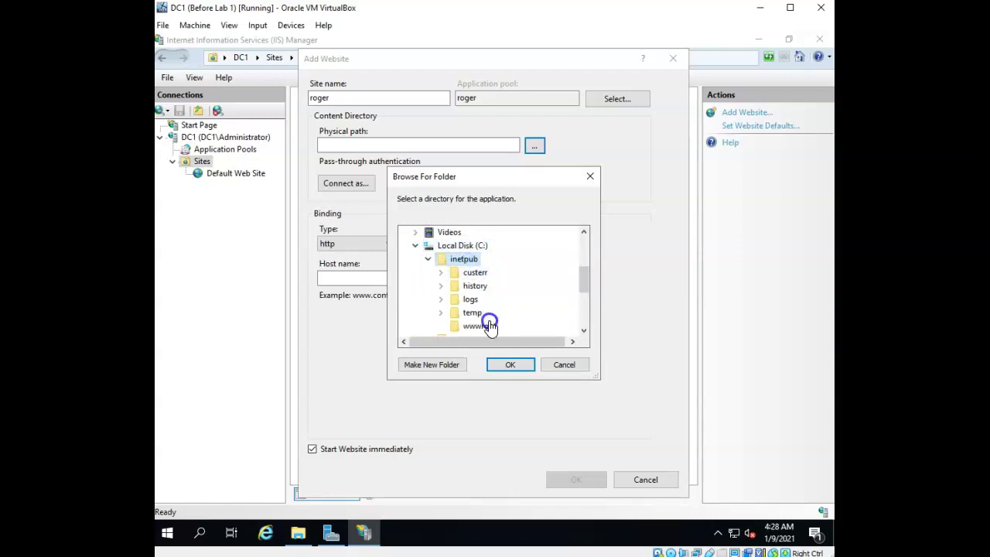
left_click(454, 365)
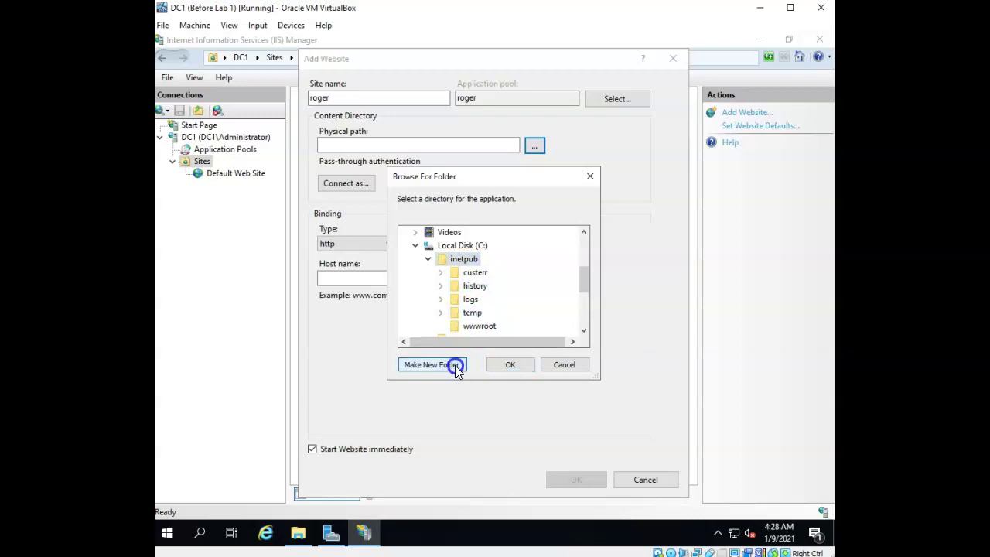
type("roger")
left_click(500, 366)
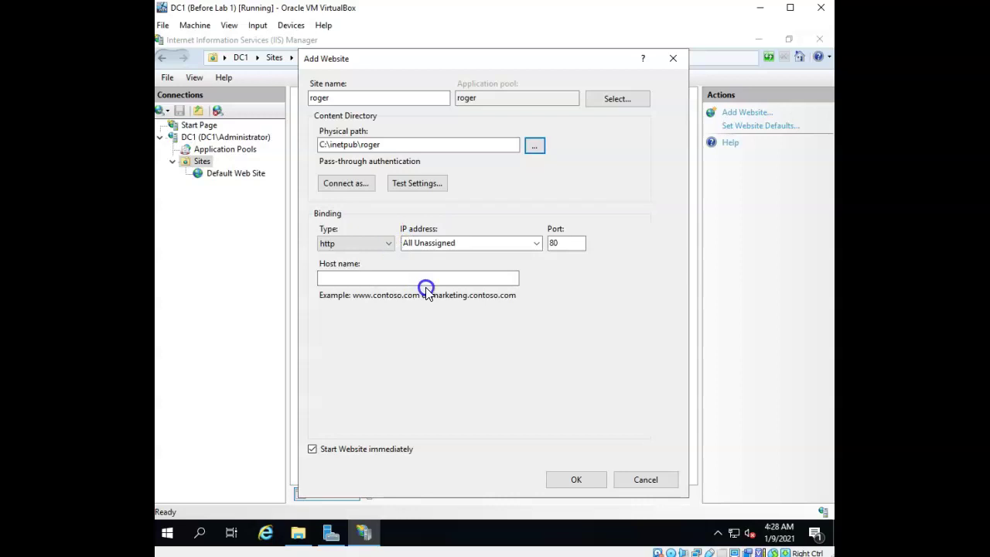
left_click(586, 480)
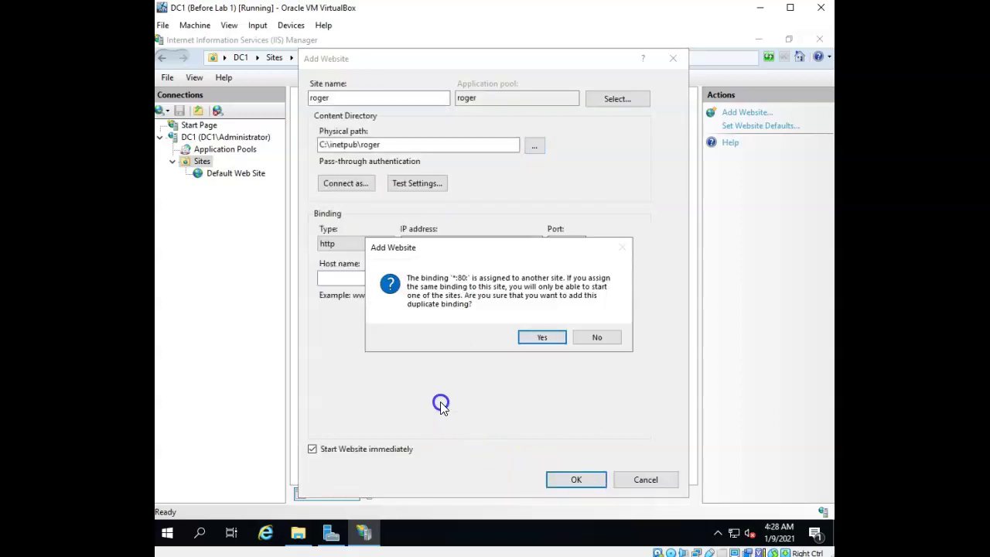
left_click(540, 338)
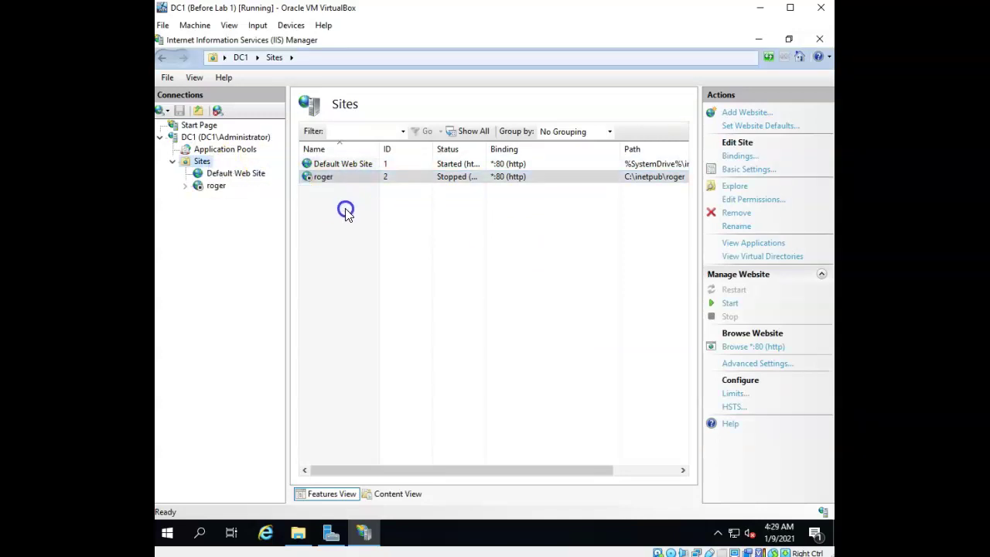
Step: Explore the content folder of the roger site in File Explorer
left_click(216, 189)
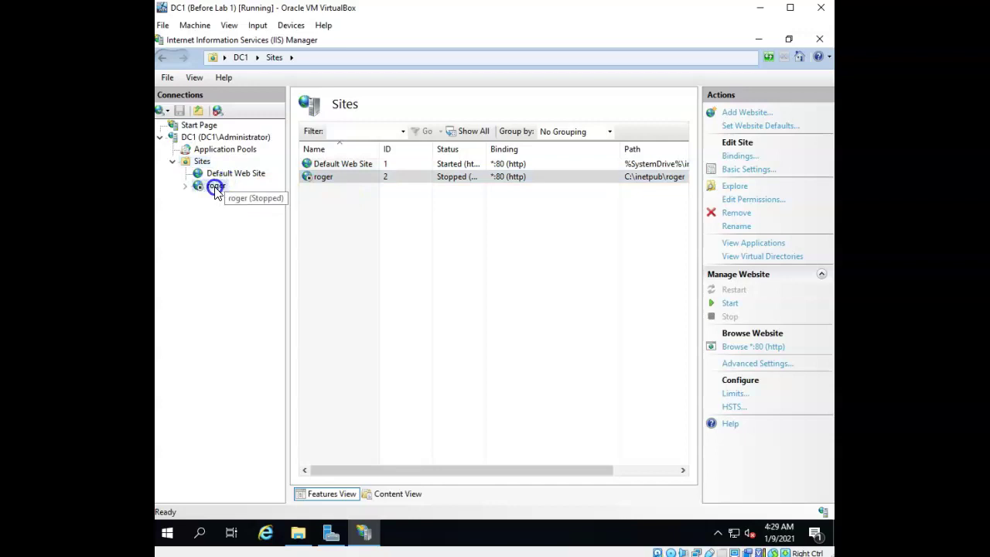
right_click(216, 189)
left_click(234, 198)
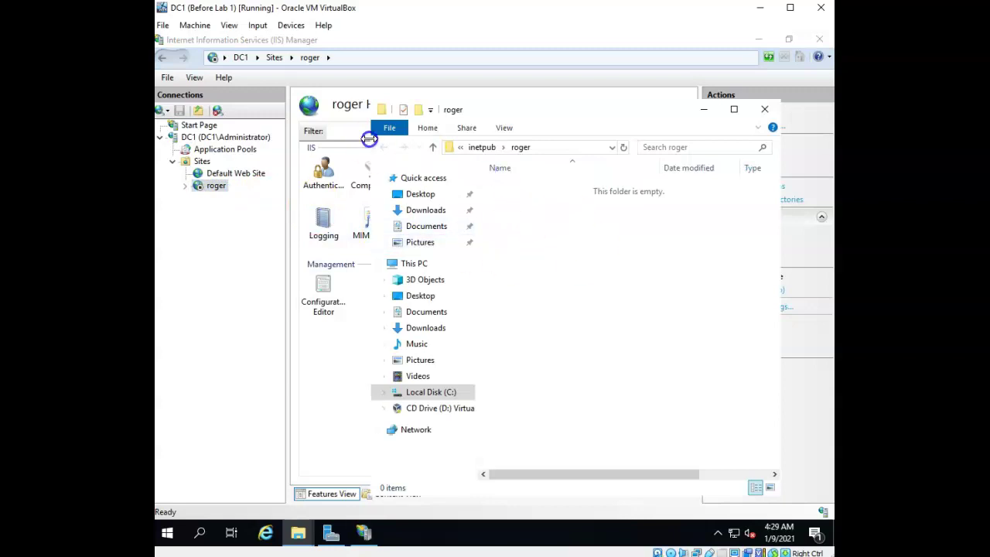
Step: Return to the Default Web Site in IIS Manager and review the server's Application Pools list
left_click(232, 175)
left_click(232, 175)
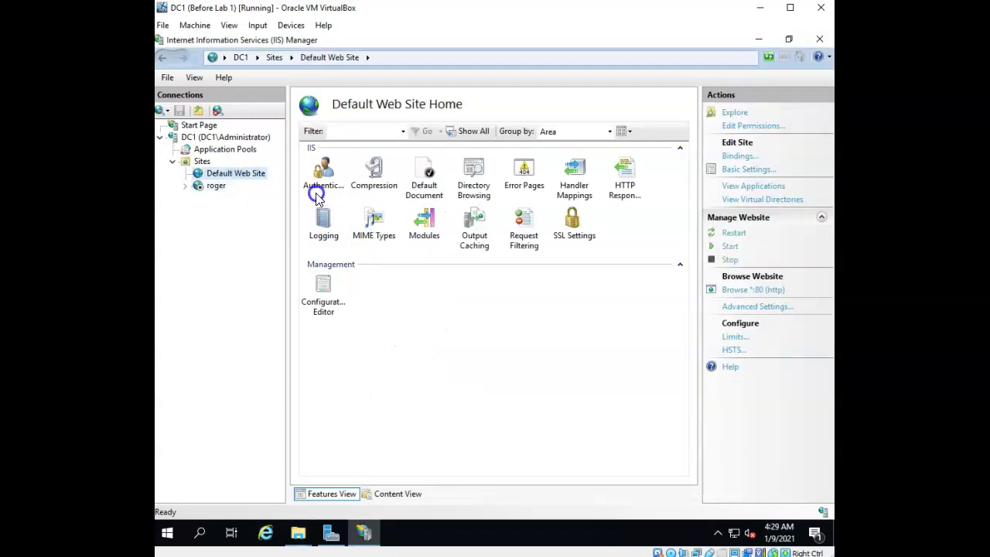
left_click(210, 152)
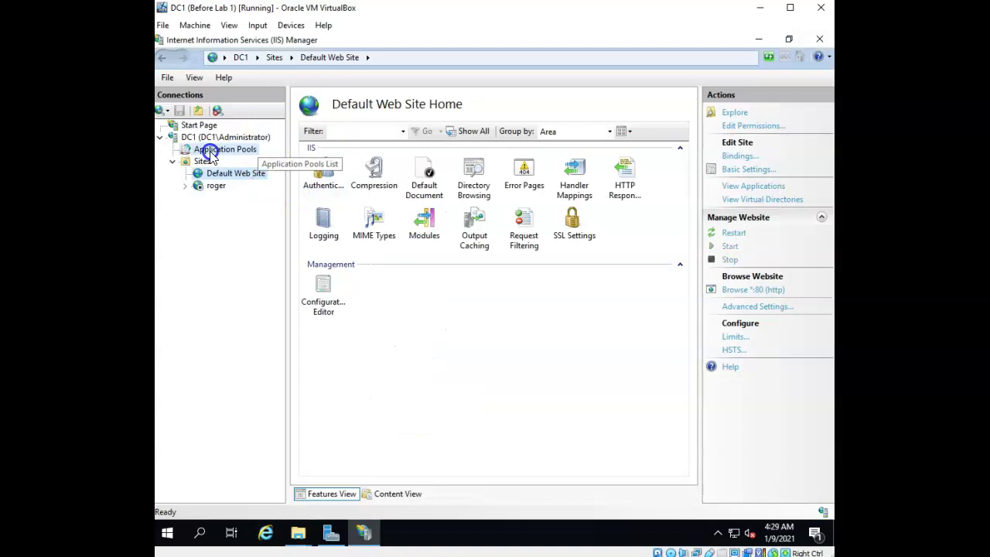
left_click(325, 218)
left_click(322, 205)
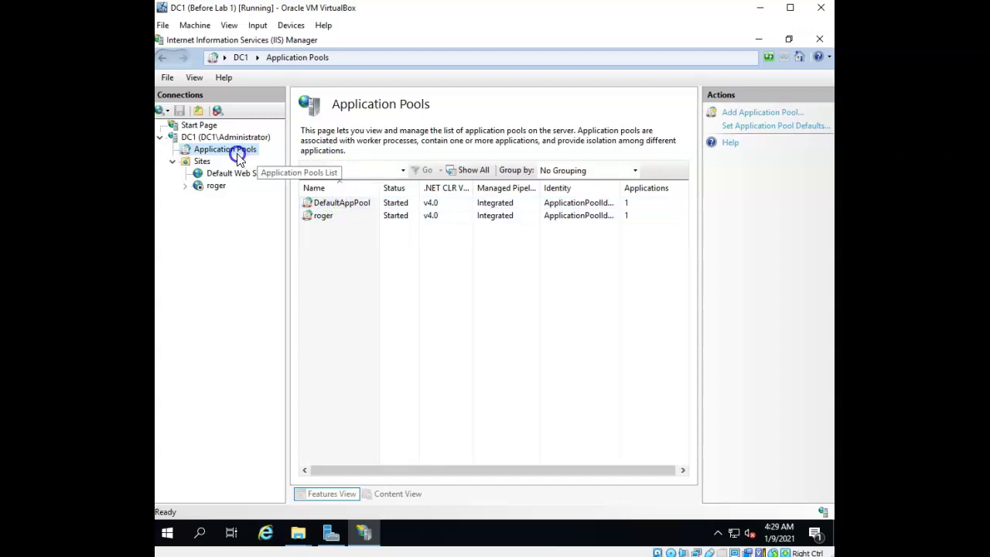
left_click(217, 156)
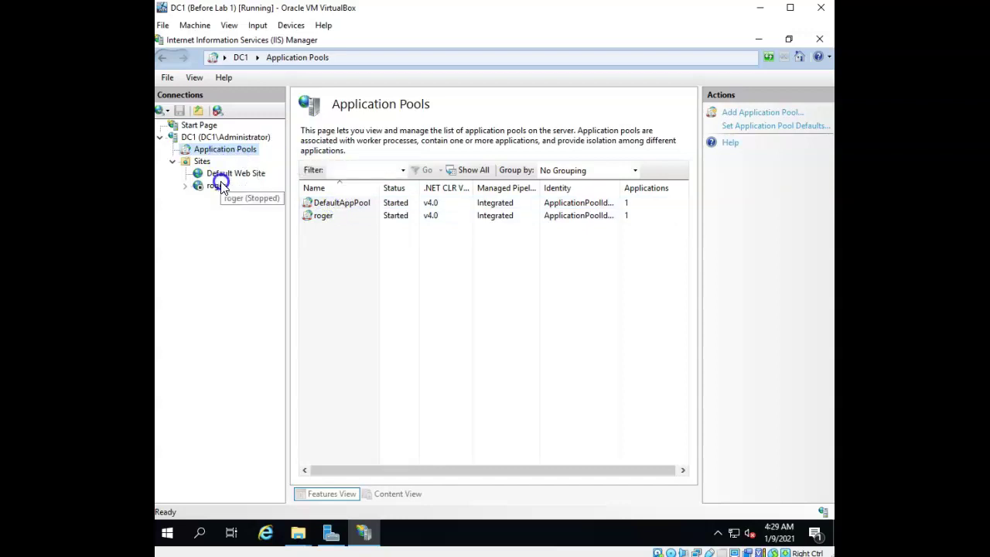